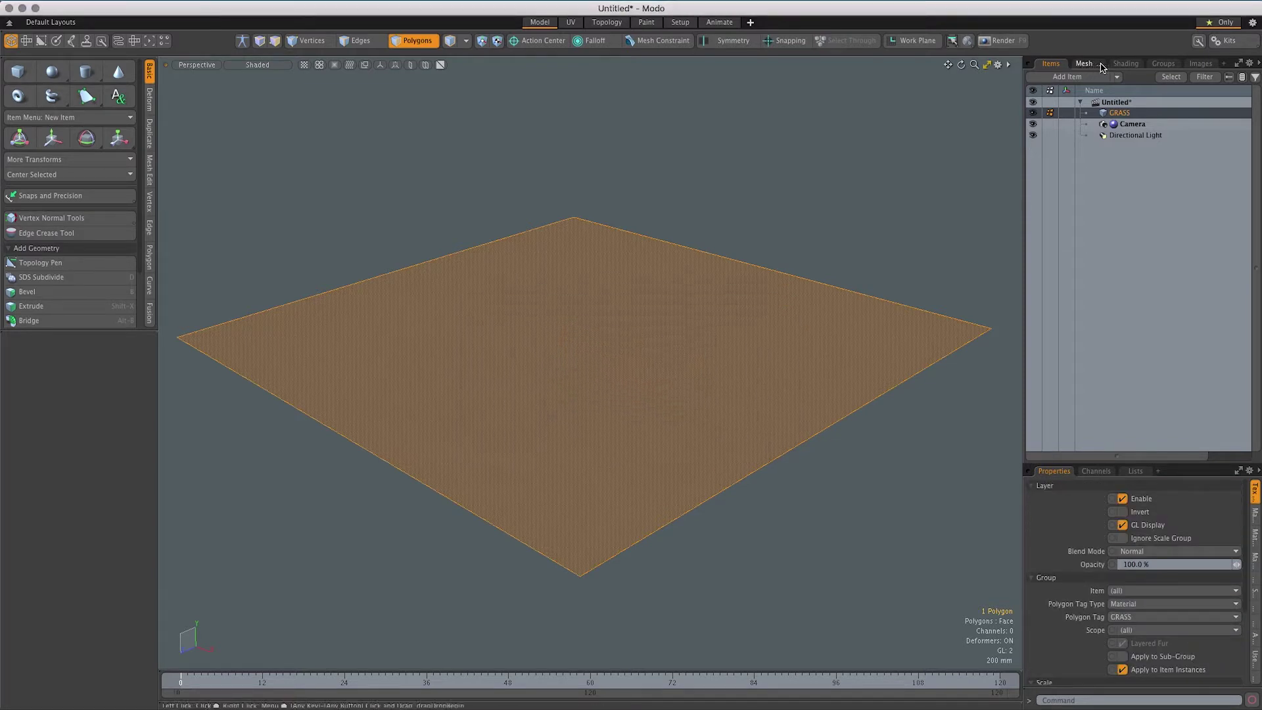
# Select the GRASS material in the Shader Tree and switch its shading model to Traditional
pyautogui.click(1124, 64)
pyautogui.click(1055, 159)
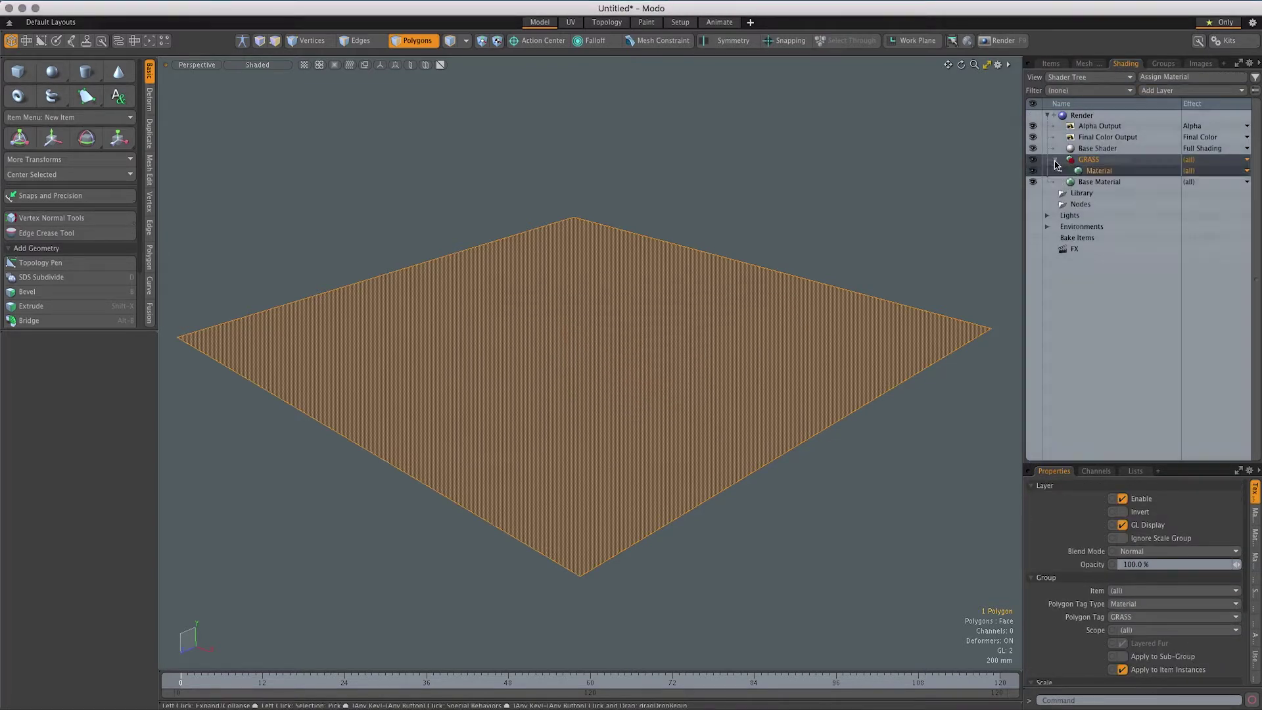
pyautogui.click(1098, 170)
pyautogui.click(1157, 498)
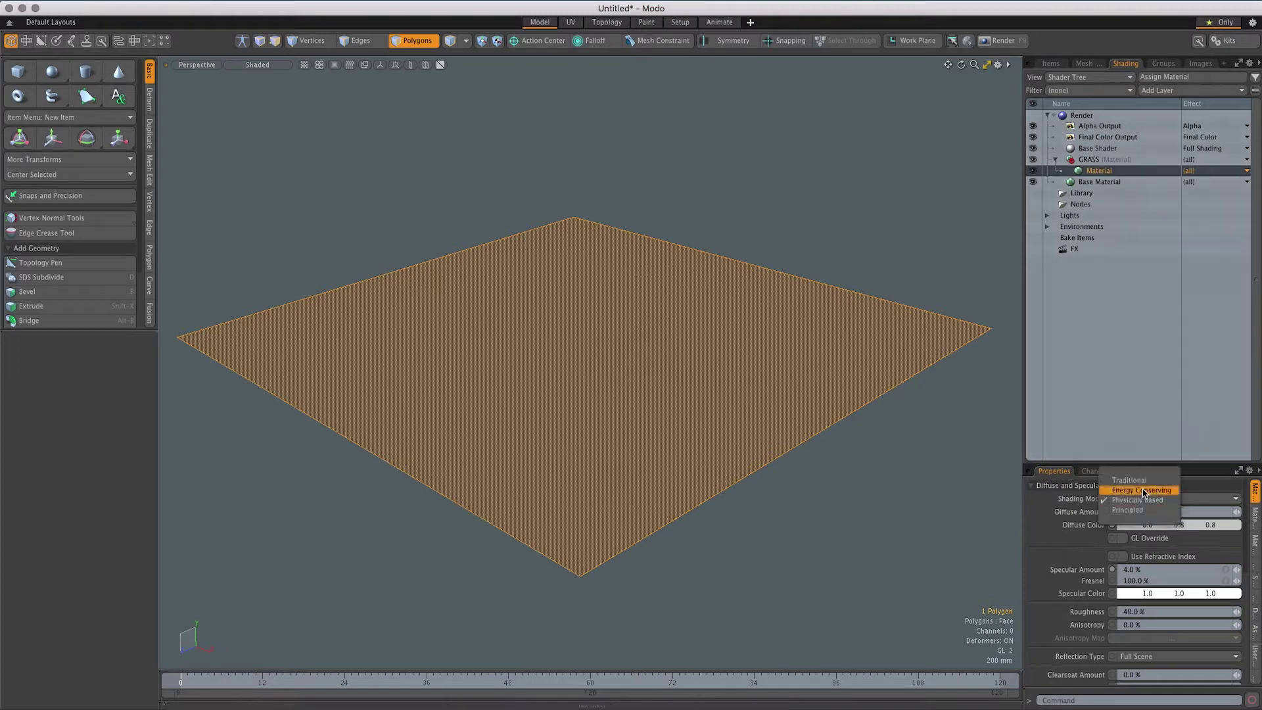
pyautogui.click(1150, 479)
# Set the GRASS diffuse colour to green 0.56, 0.73, 0.42
pyautogui.moveTo(1149, 464); pyautogui.dragTo(1160, 321)
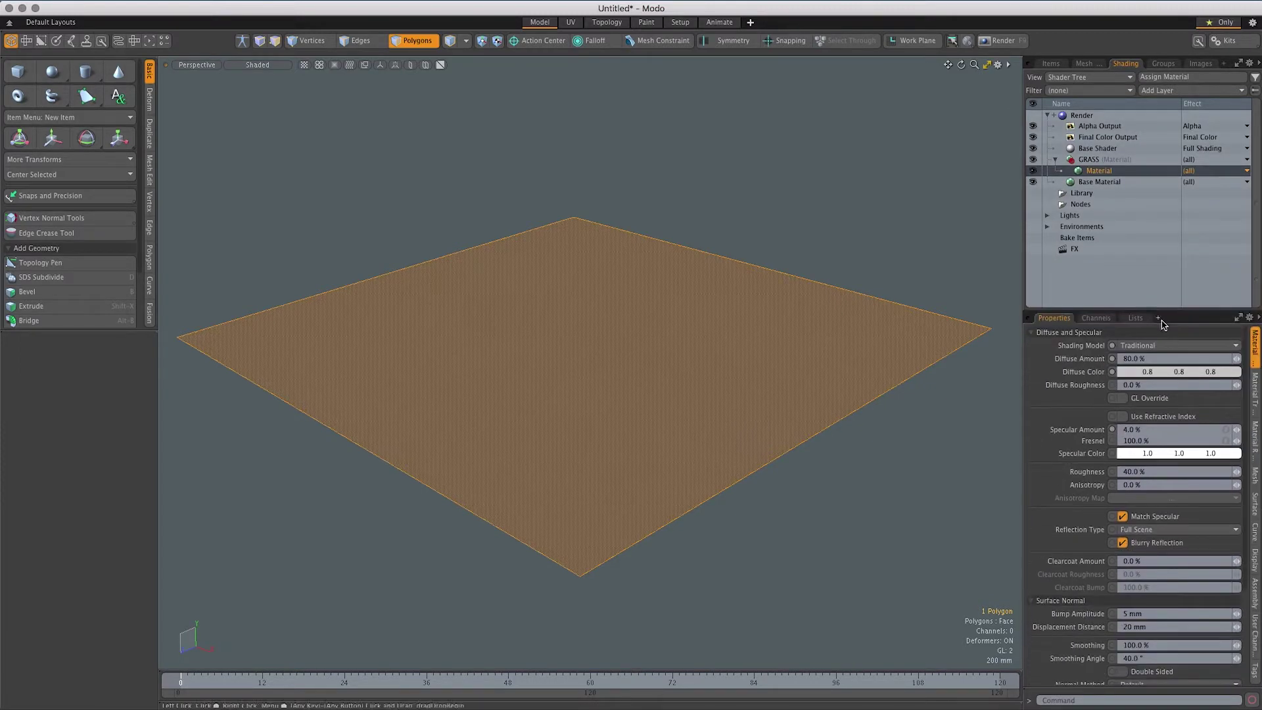
pyautogui.click(1150, 372)
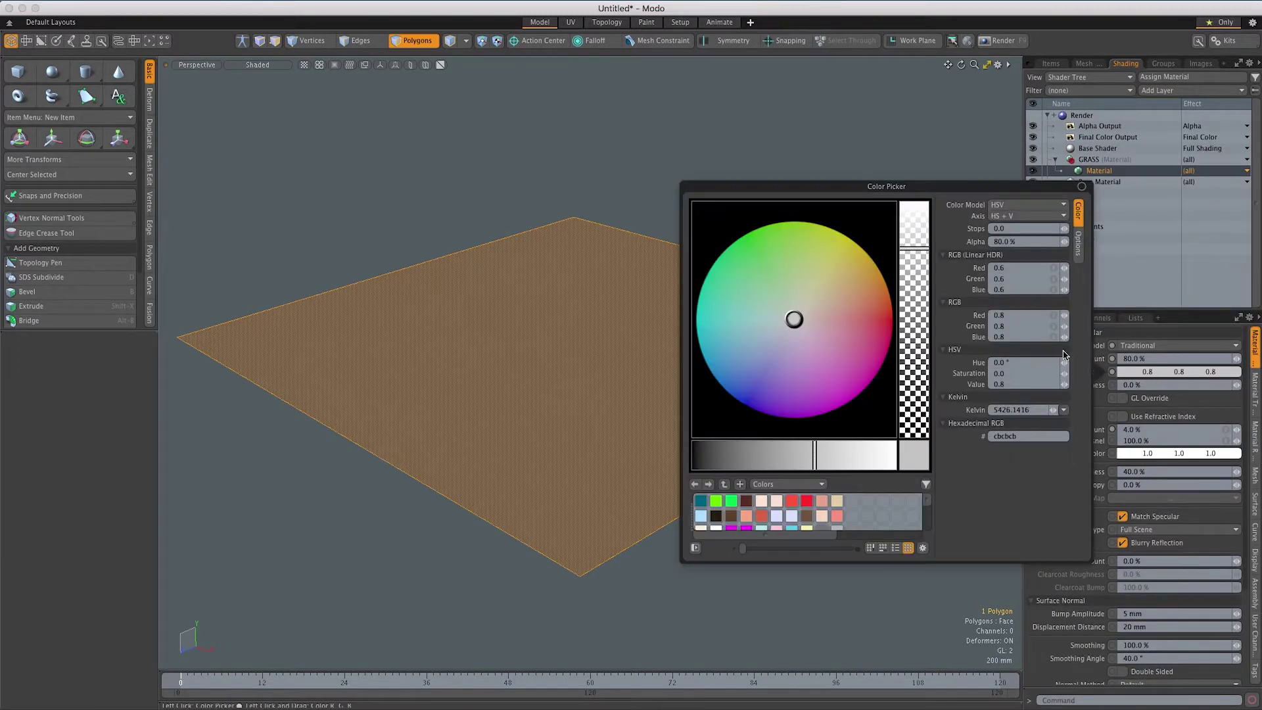
pyautogui.moveTo(793, 277); pyautogui.dragTo(789, 266)
pyautogui.click(793, 453)
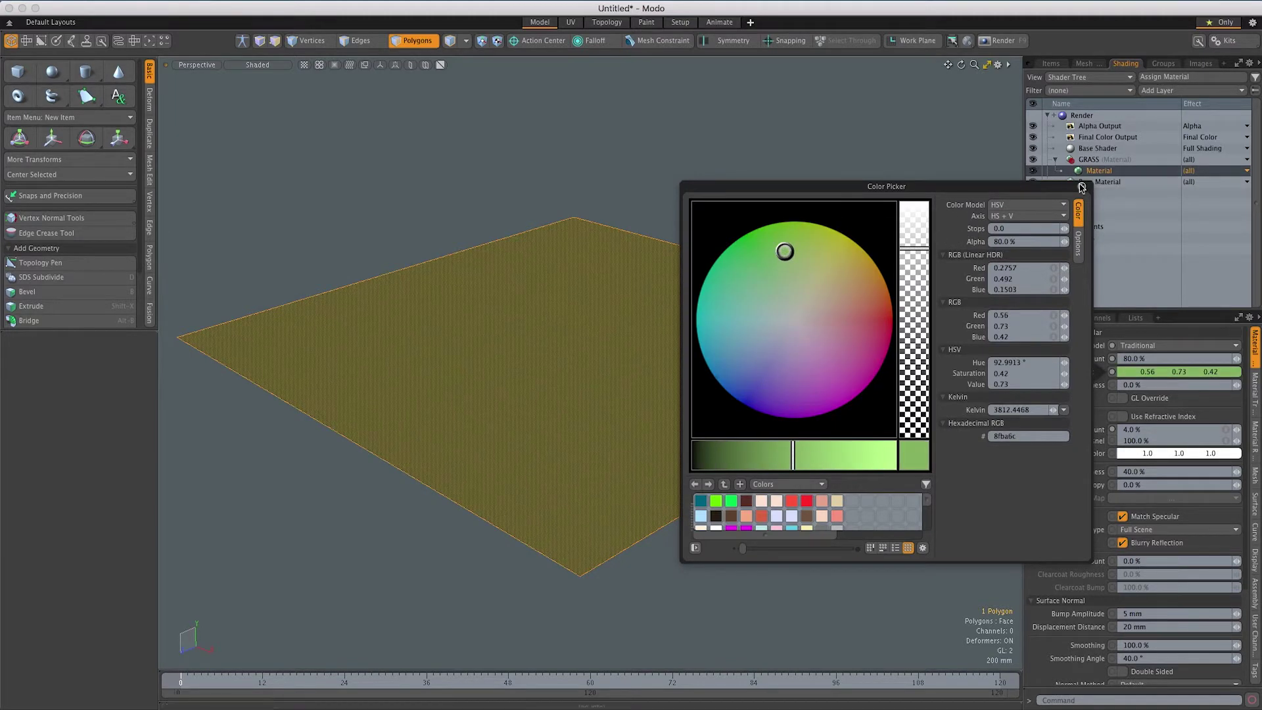
pyautogui.click(1082, 189)
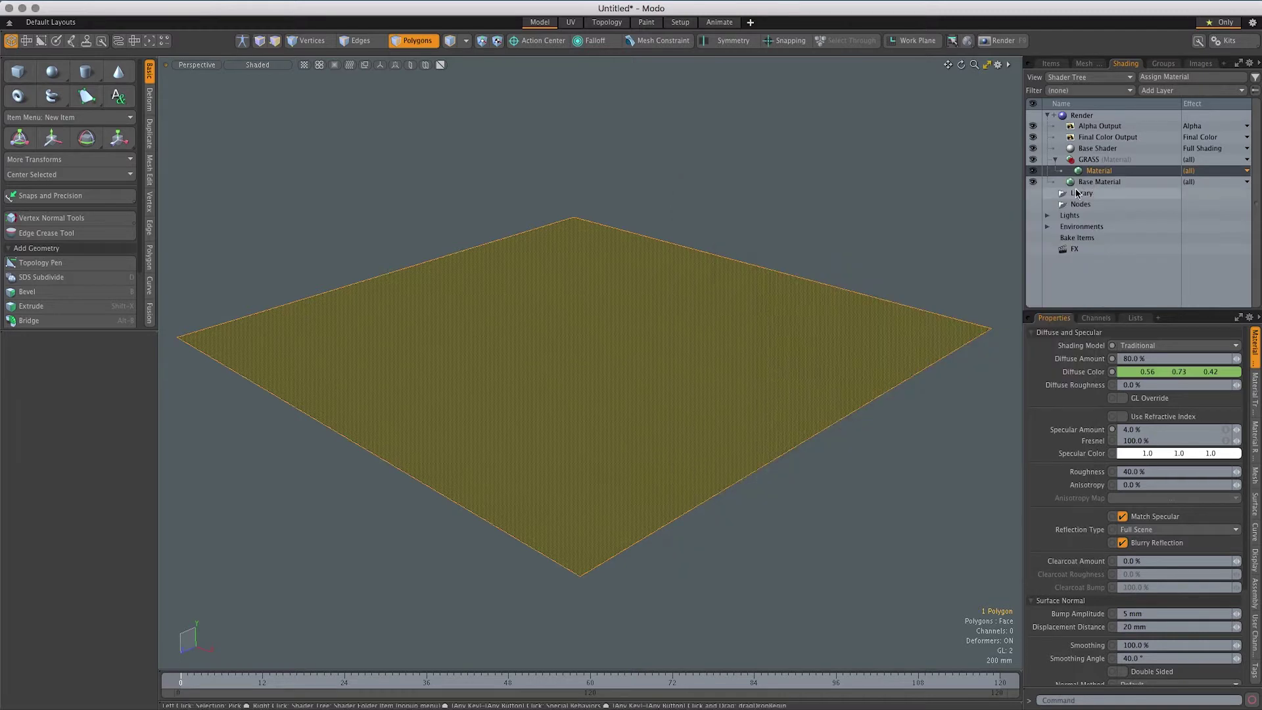
# Add a Fur Material layer under the GRASS group and start an F9 preview render
pyautogui.click(927, 193)
pyautogui.click(1170, 90)
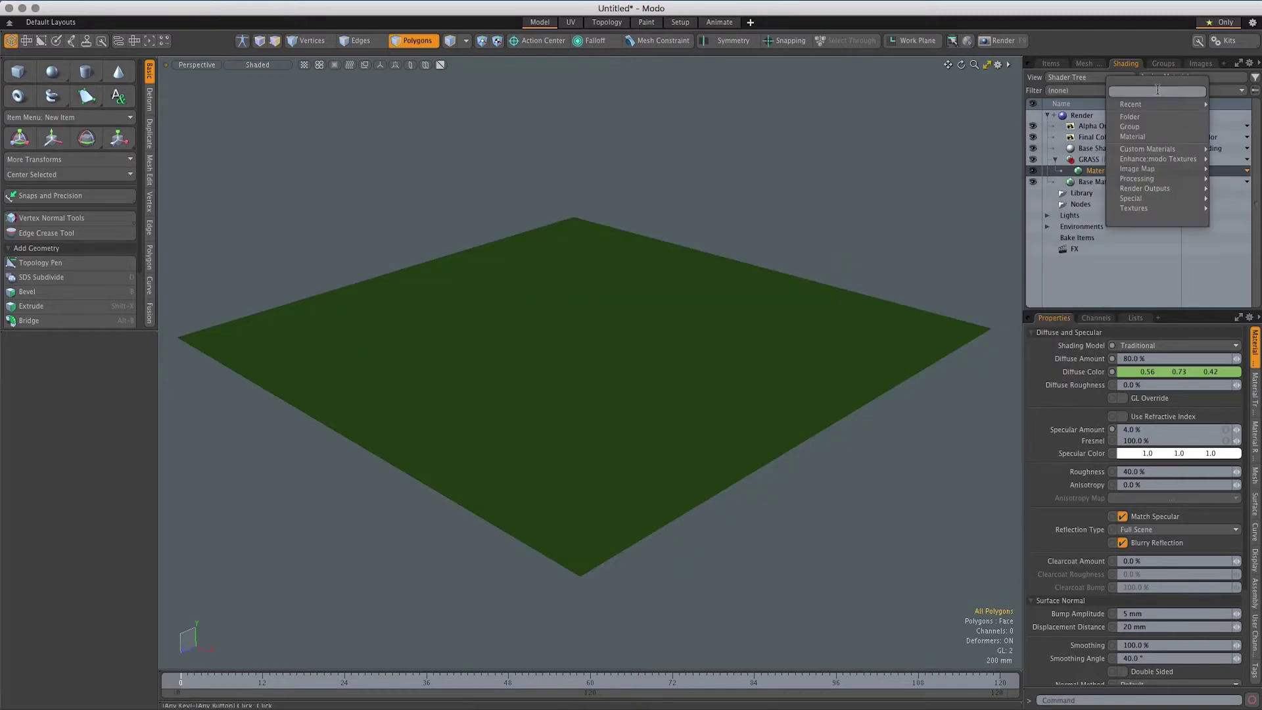
pyautogui.moveTo(1175, 204)
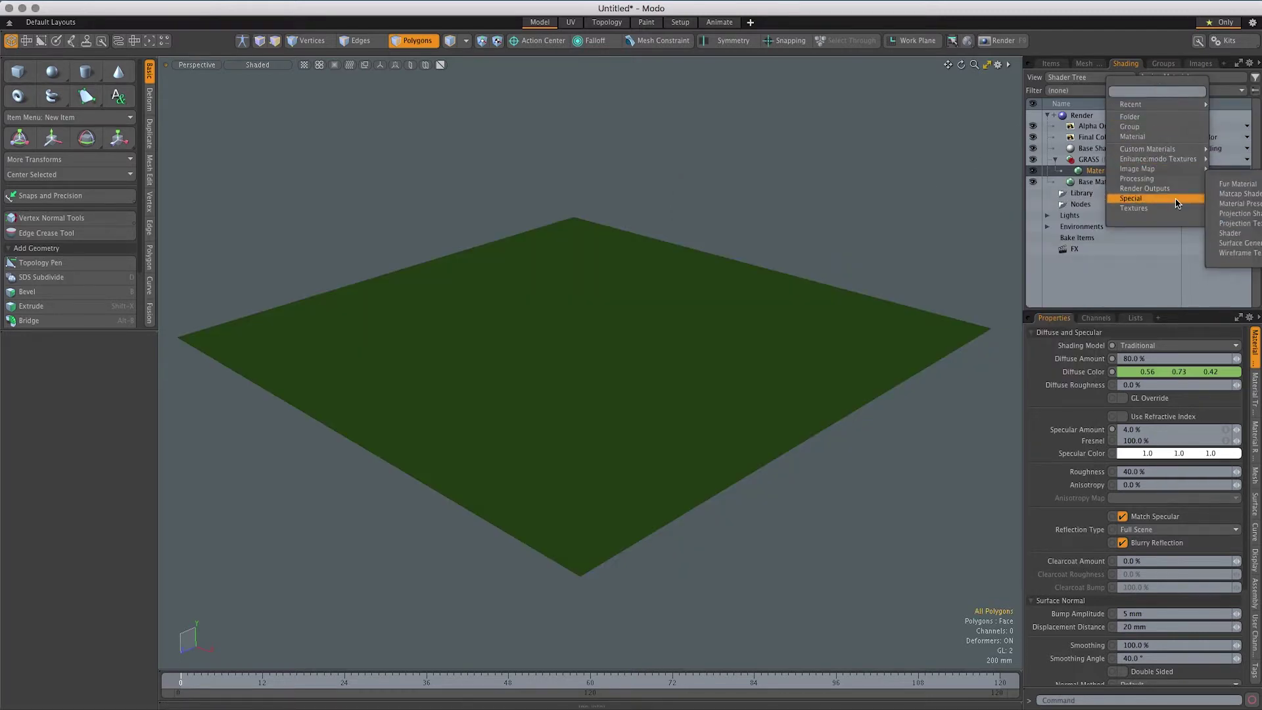
pyautogui.click(1231, 189)
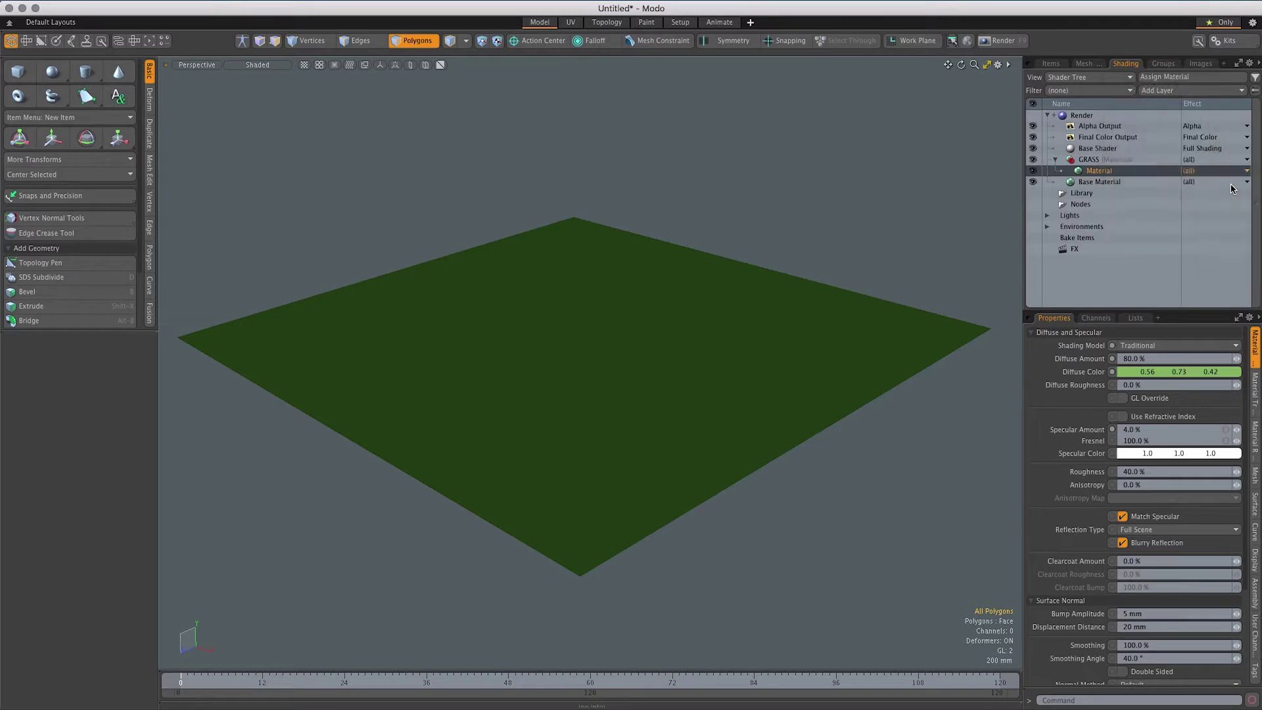
pyautogui.click(809, 304)
pyautogui.click(1071, 116)
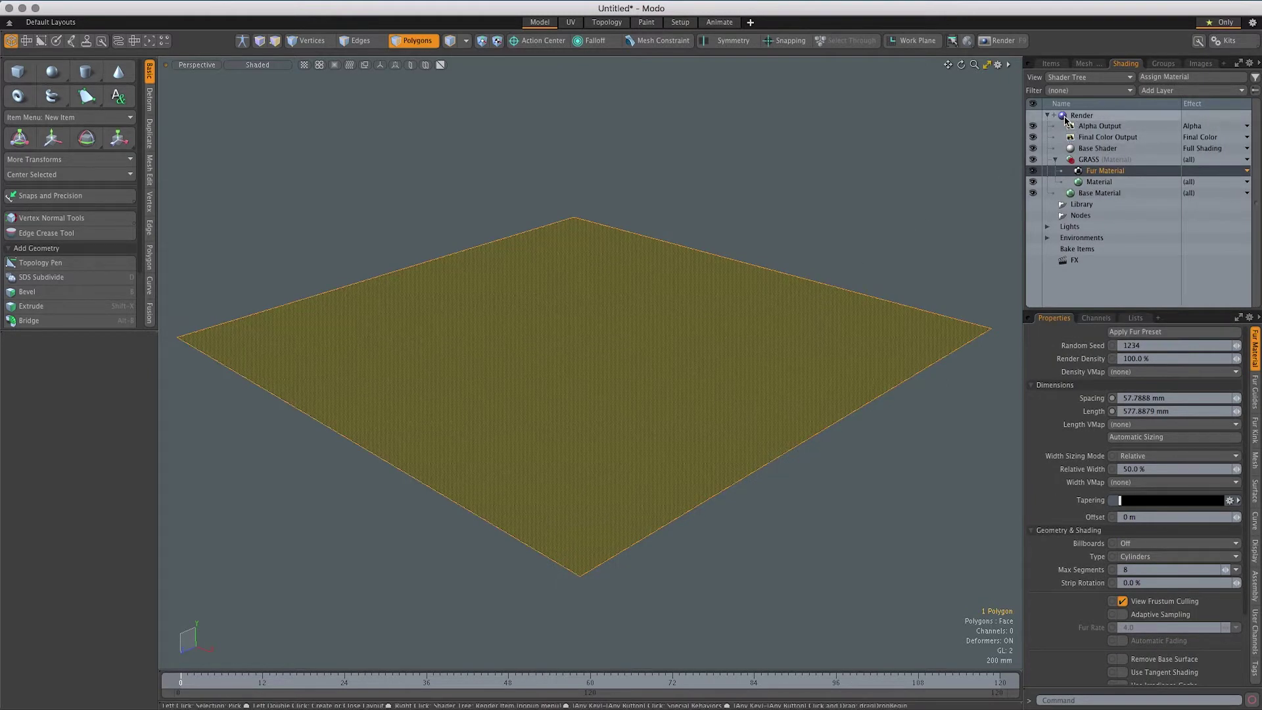
pyautogui.press('F9')
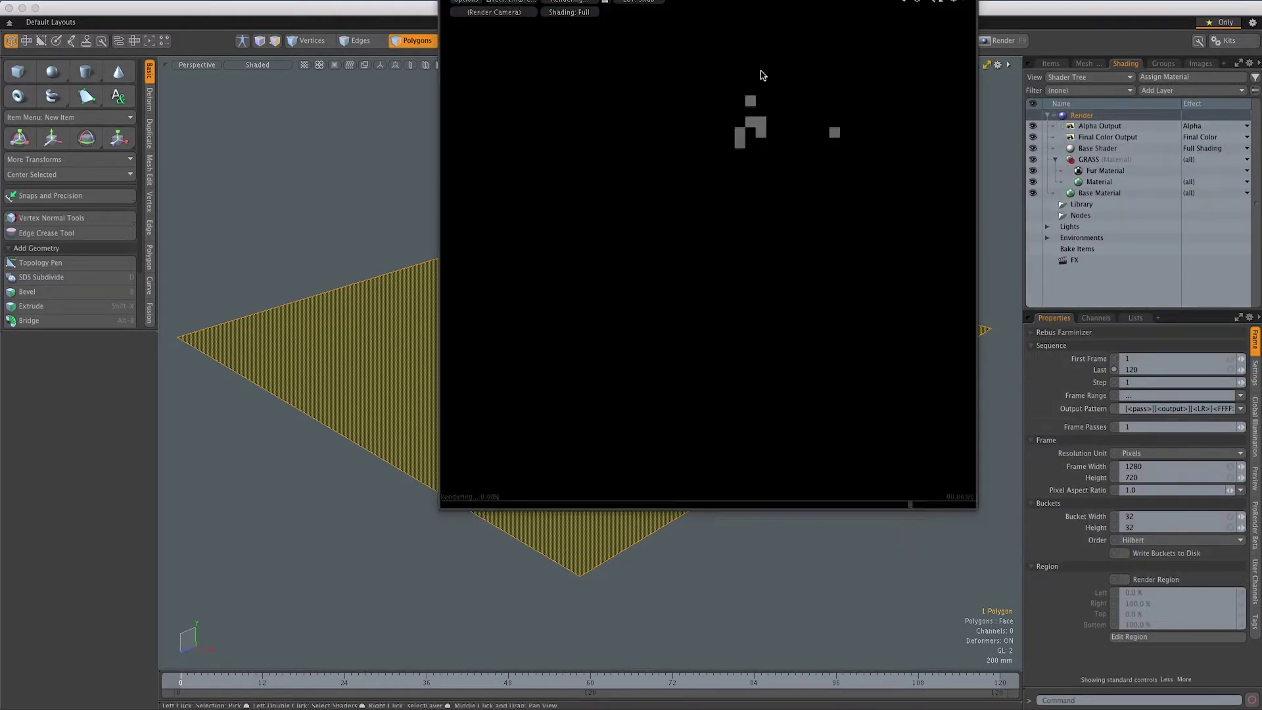
# View the scene through the Render Camera, moved close in on the grass plane
pyautogui.moveTo(841, 8); pyautogui.dragTo(519, 66)
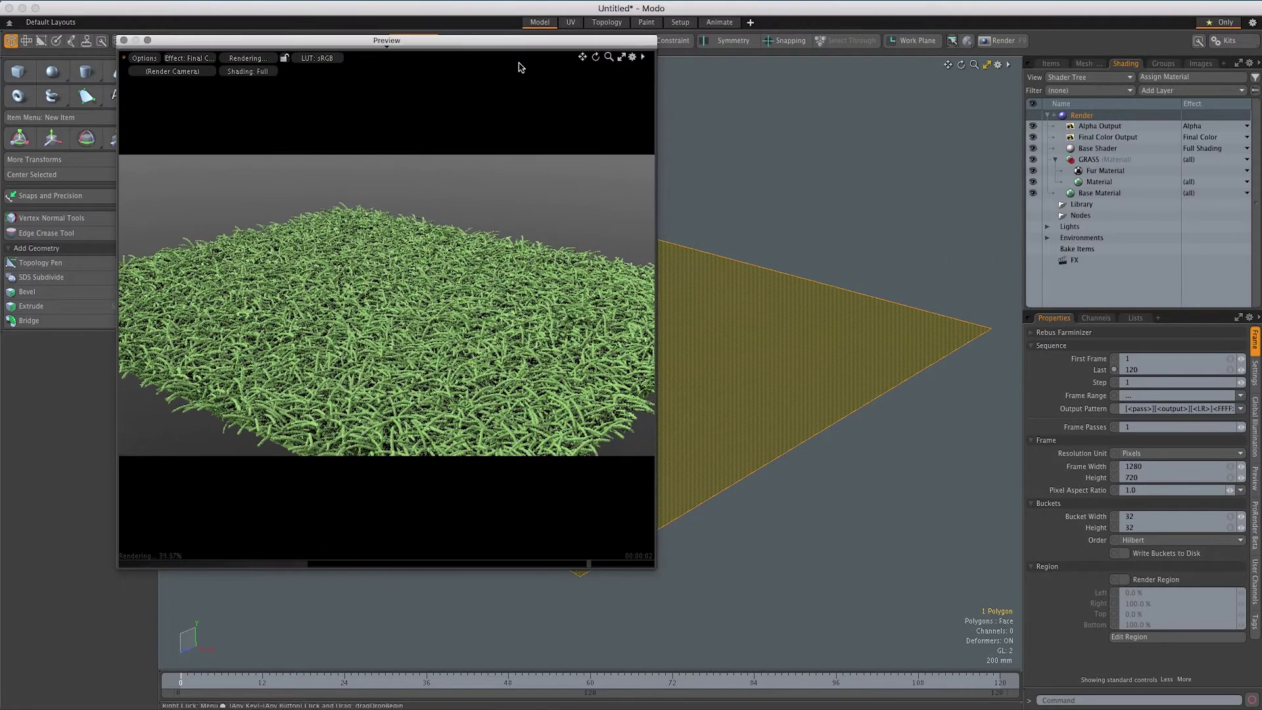
pyautogui.press('KP_Divide')
pyautogui.keyDown('ctrl'); pyautogui.keyDown('alt'); pyautogui.moveTo(771, 358); pyautogui.dragTo(978, 301); pyautogui.keyUp('alt'); pyautogui.keyUp('ctrl')
pyautogui.keyDown('alt'); pyautogui.keyDown('shift'); pyautogui.moveTo(837, 382); pyautogui.dragTo(851, 338); pyautogui.keyUp('shift'); pyautogui.keyUp('alt')
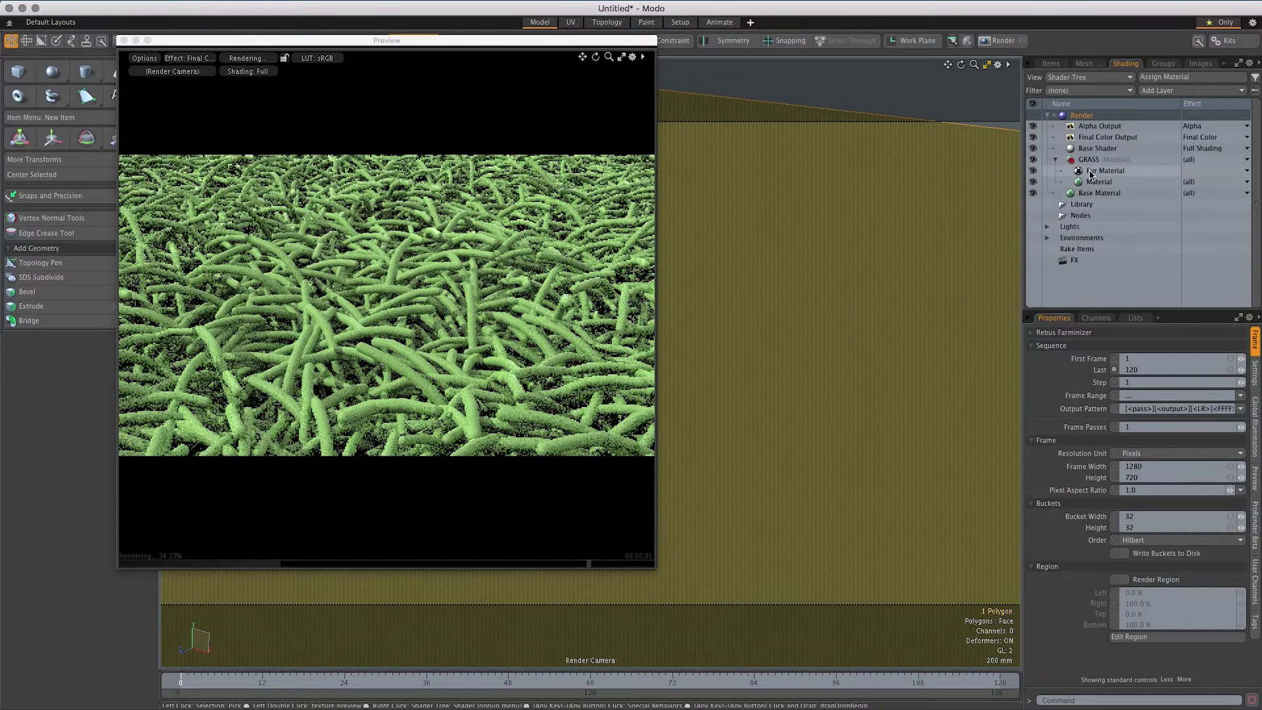
# Change the Fur Material type from Cylinders to Strips for flat grass blades
pyautogui.click(1092, 171)
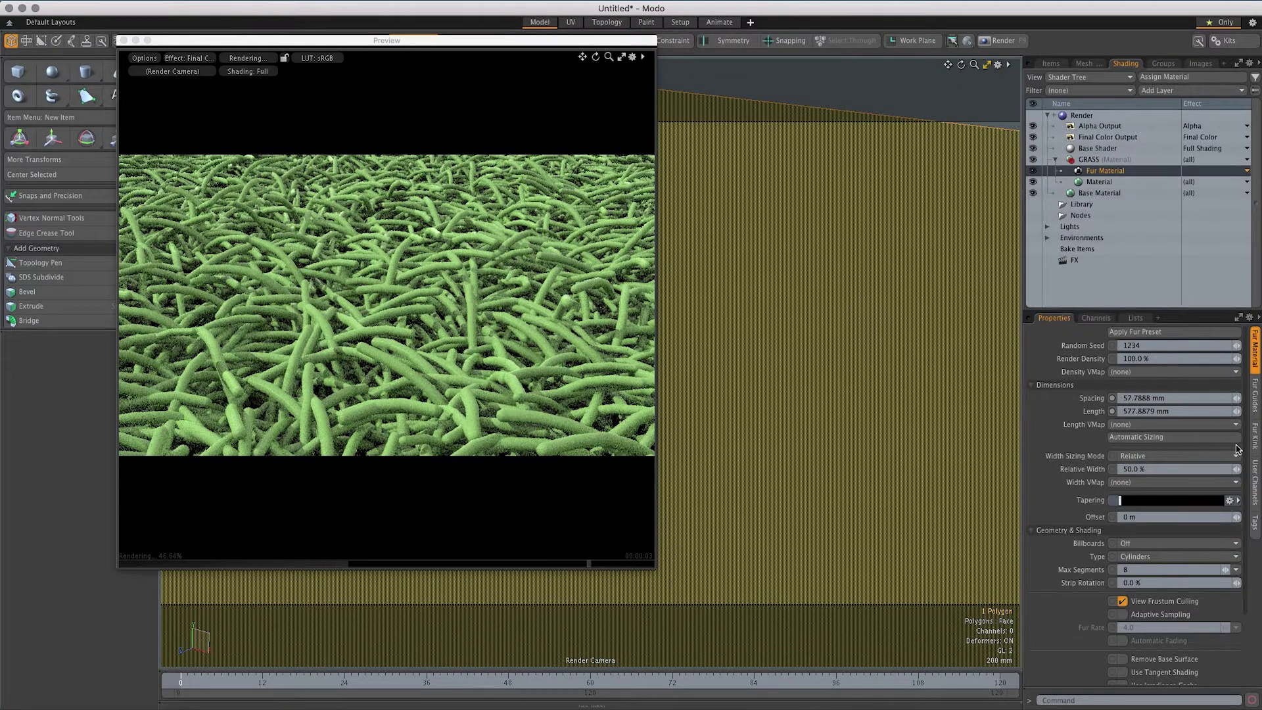
pyautogui.scroll(-3, 1247, 499)
pyautogui.click(1169, 470)
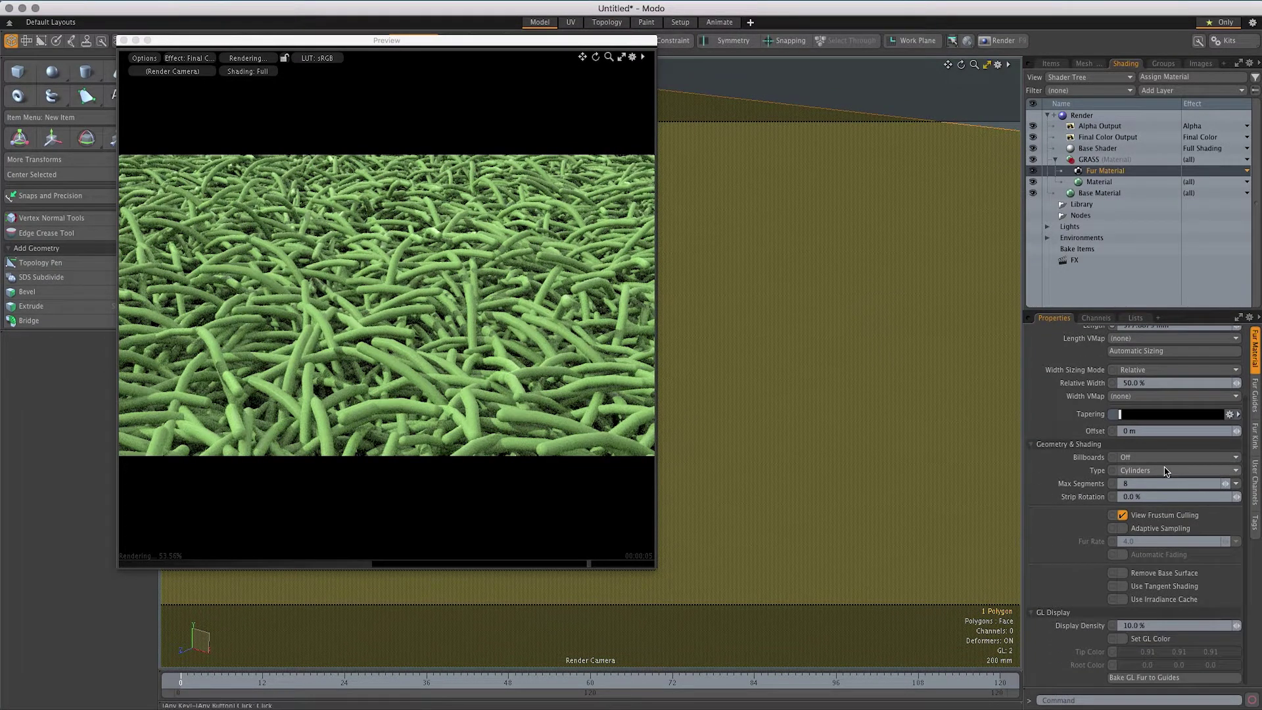
pyautogui.click(1162, 459)
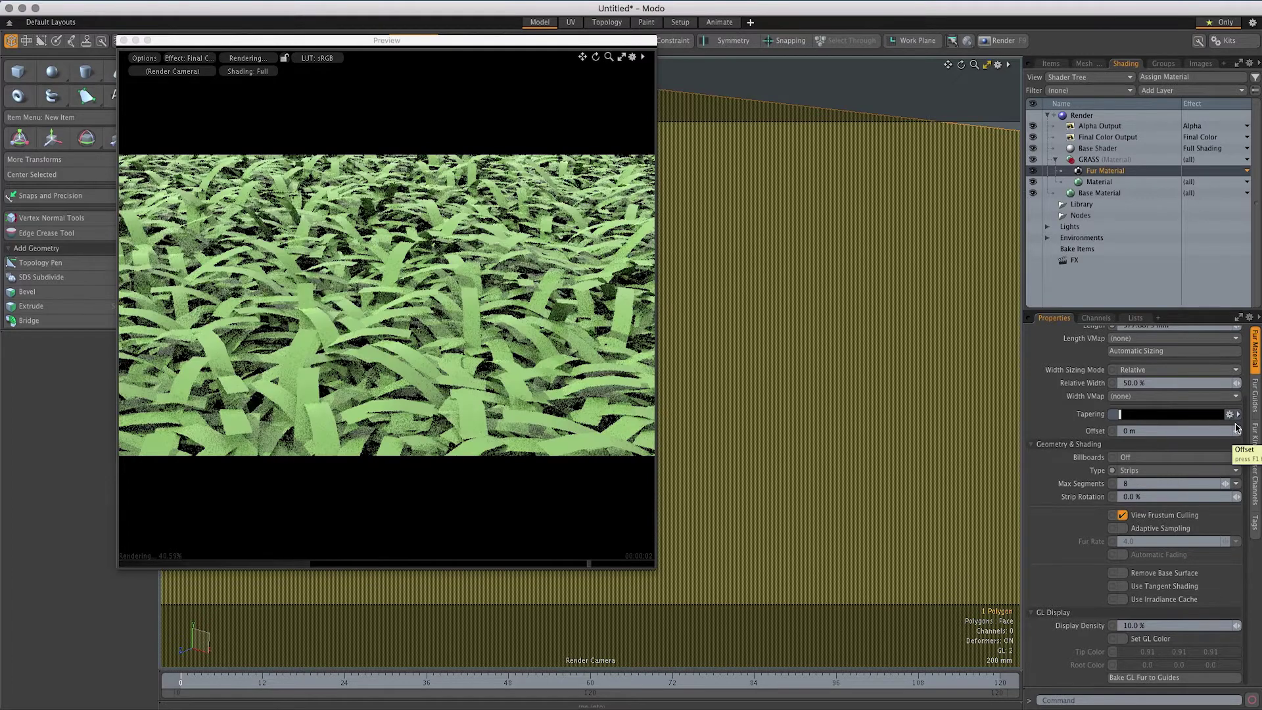
pyautogui.click(1251, 449)
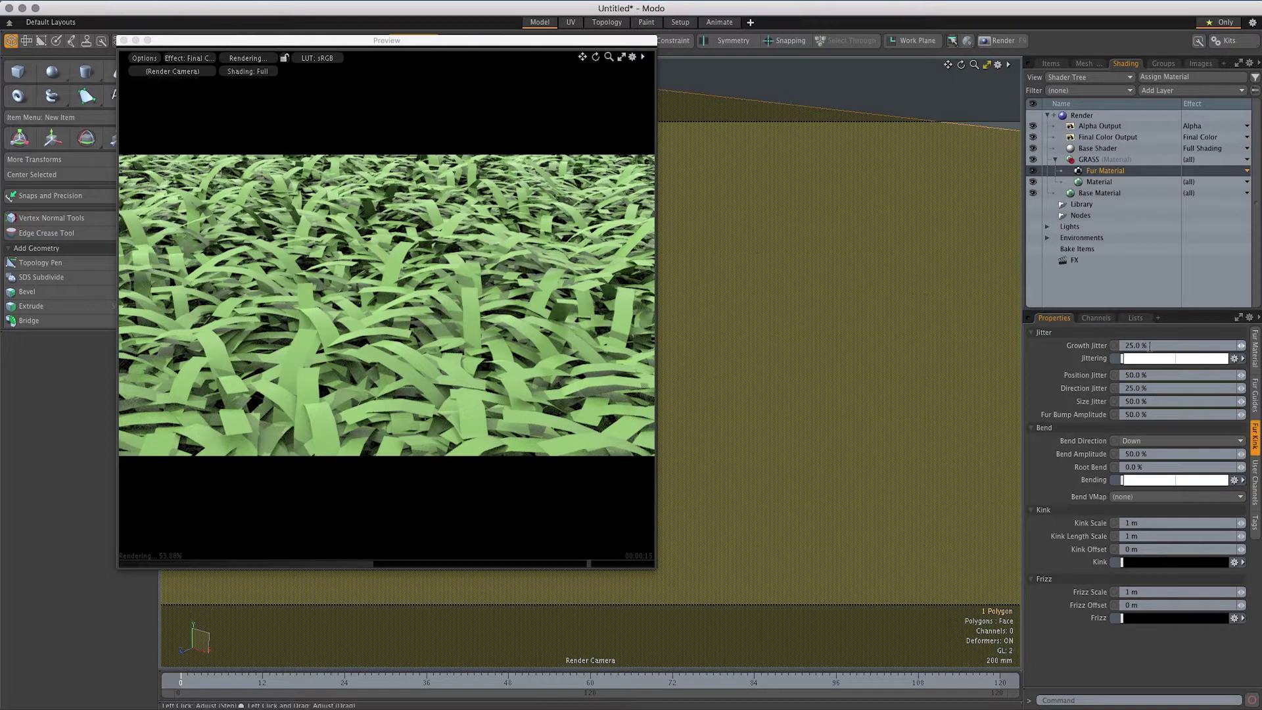
# Set fur Growth Jitter to 10%, Position Jitter to 25% and Strip Rotation to 100%
pyautogui.press('Return')
pyautogui.click(1156, 374)
pyautogui.write('25')
pyautogui.press('Return')
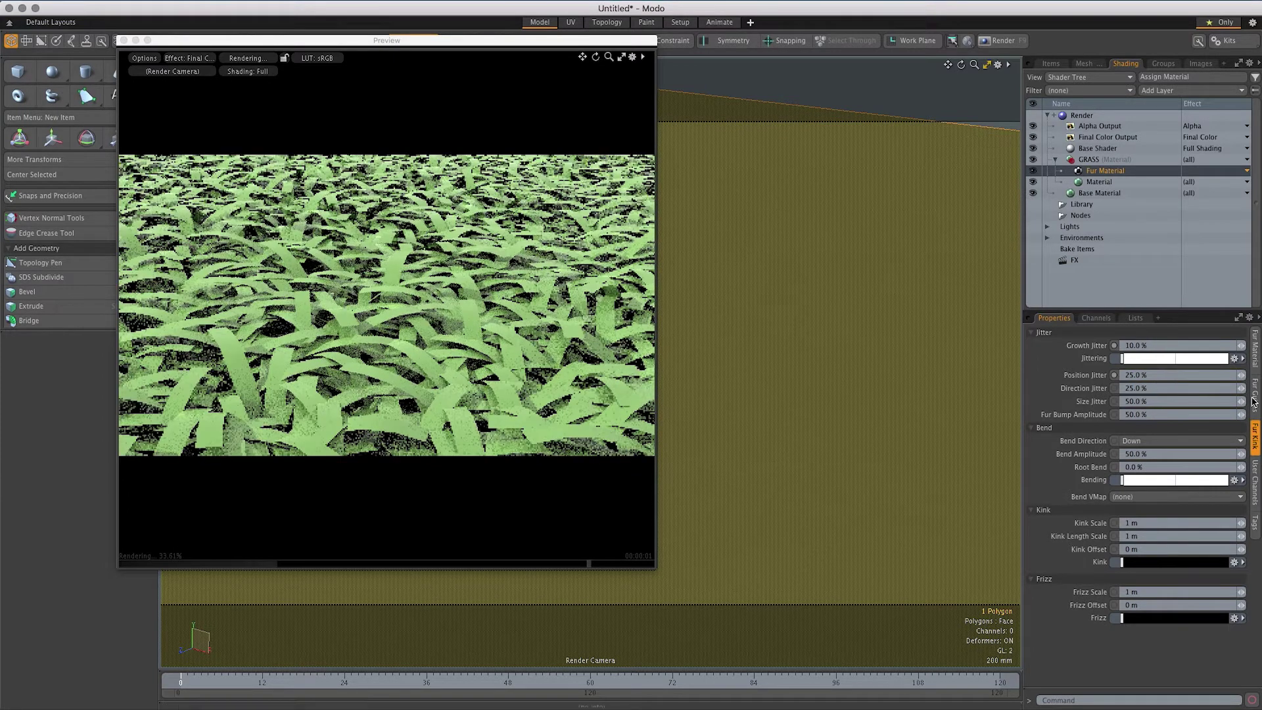
pyautogui.click(1255, 376)
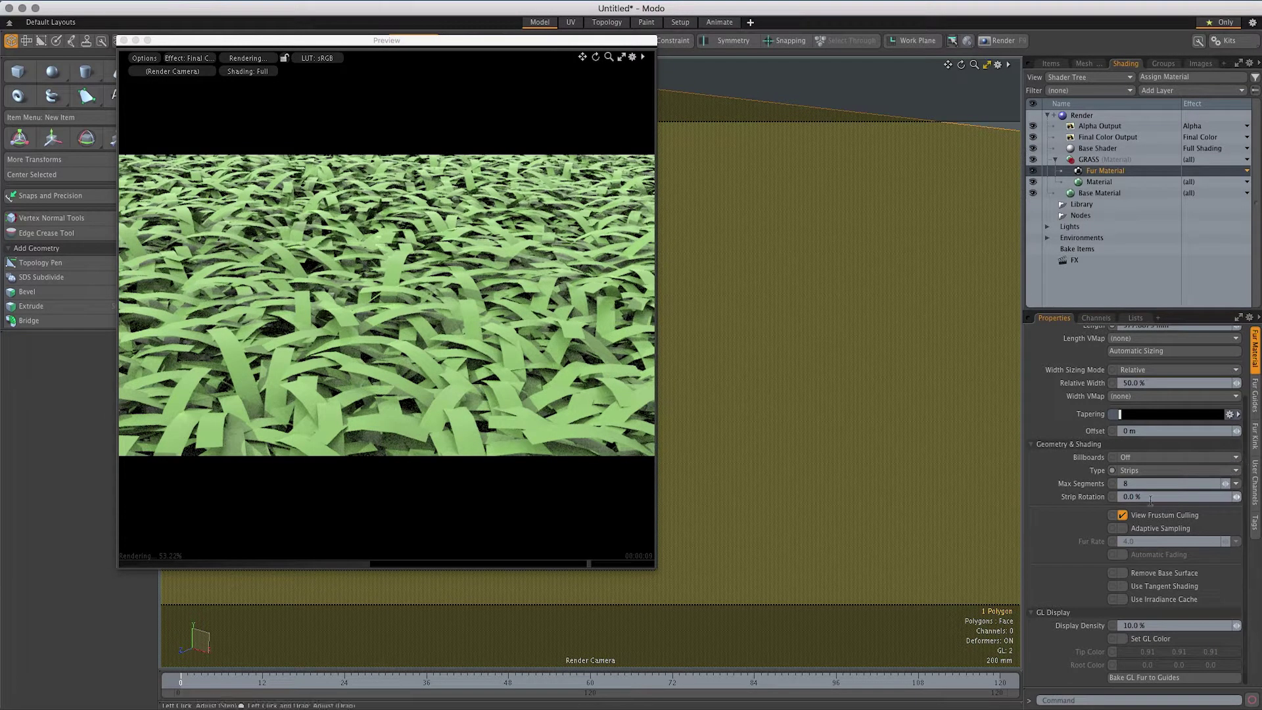
pyautogui.press('Return')
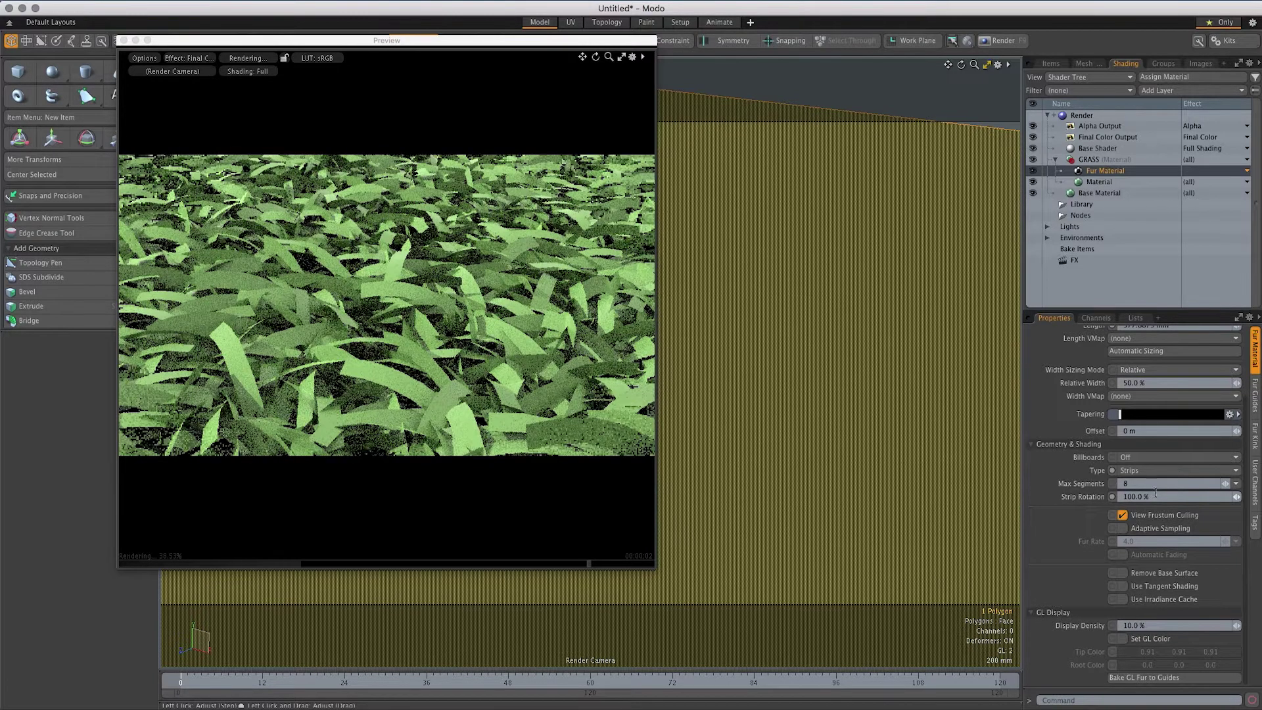
# Lower the fur Bend Amplitude to 20% and zoom the render camera onto the grass
pyautogui.click(1255, 442)
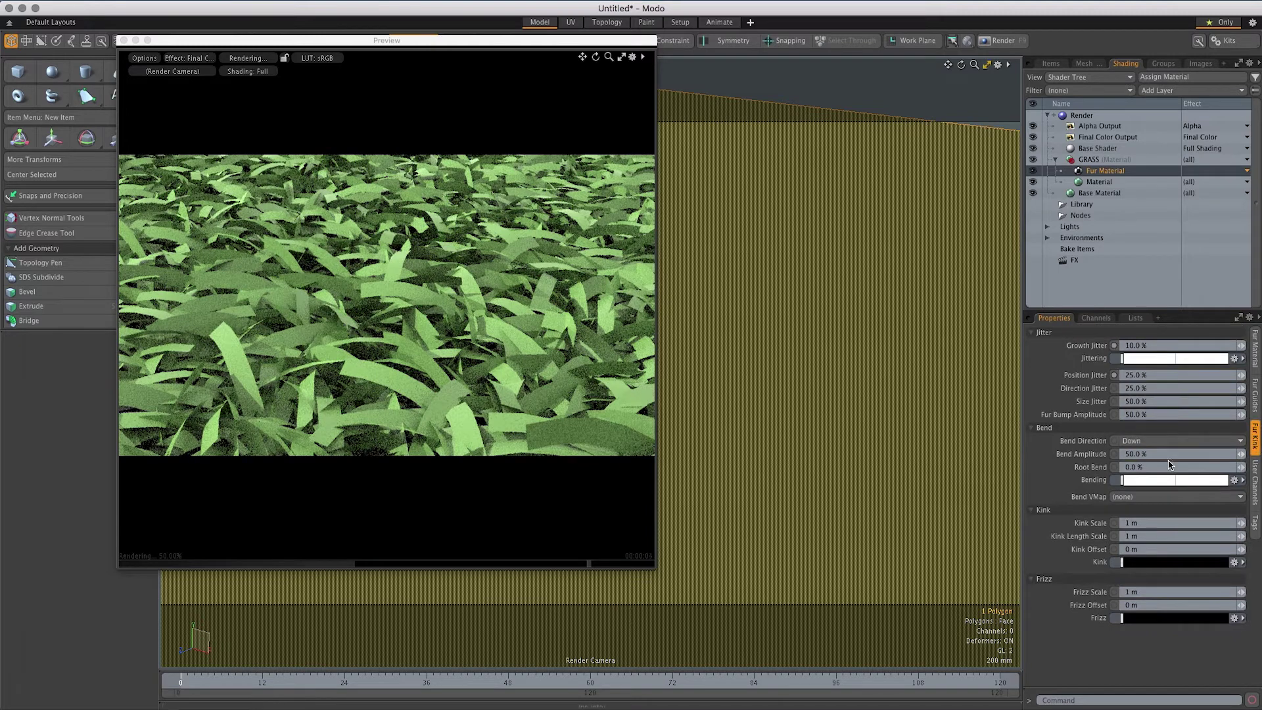
pyautogui.click(1167, 454)
pyautogui.write('20')
pyautogui.press('Return')
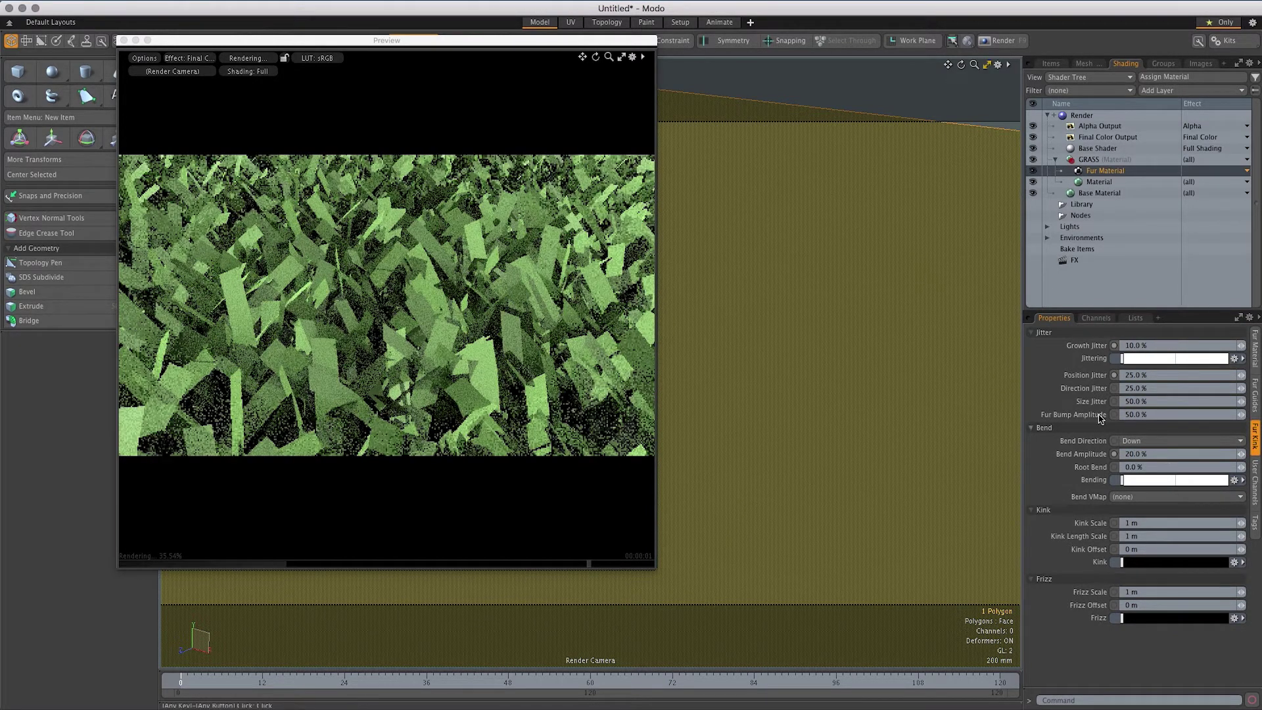
pyautogui.keyDown('ctrl'); pyautogui.keyDown('alt'); pyautogui.moveTo(881, 352); pyautogui.dragTo(691, 338); pyautogui.keyUp('alt'); pyautogui.keyUp('ctrl')
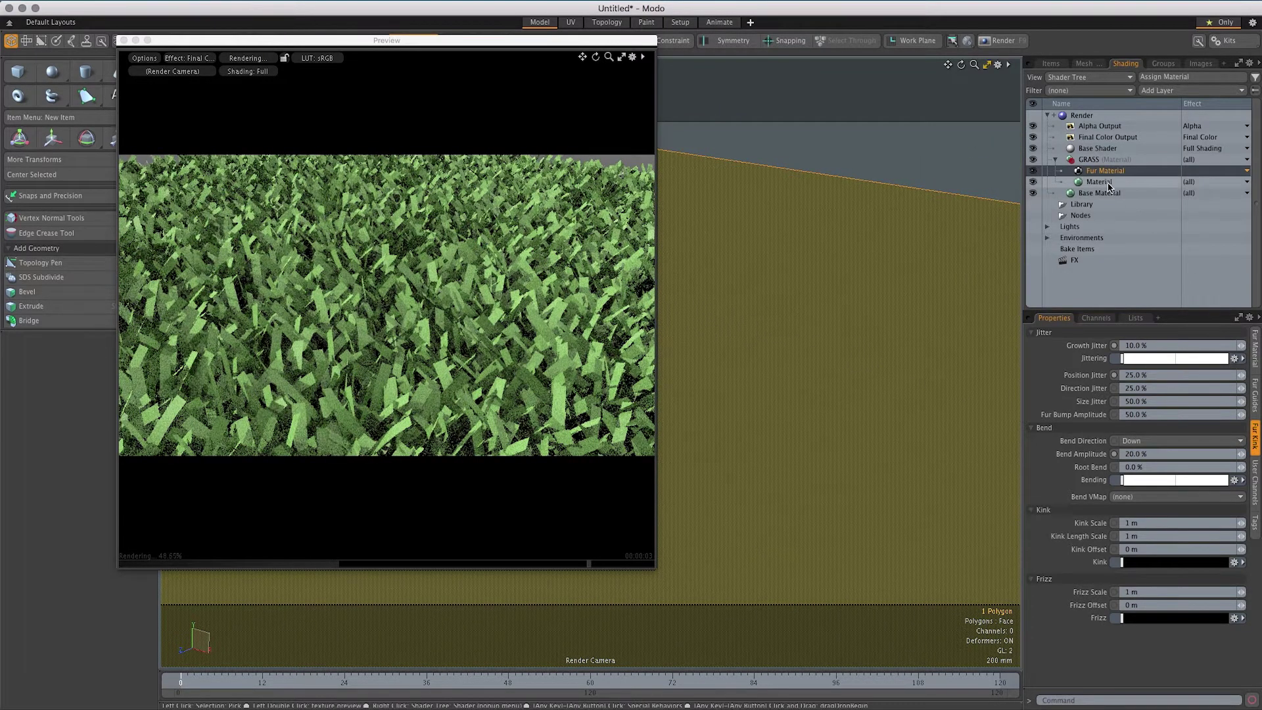
# Raise the Fur Guides Clumps value to 25% and zoom the view out over the grass
pyautogui.click(1255, 398)
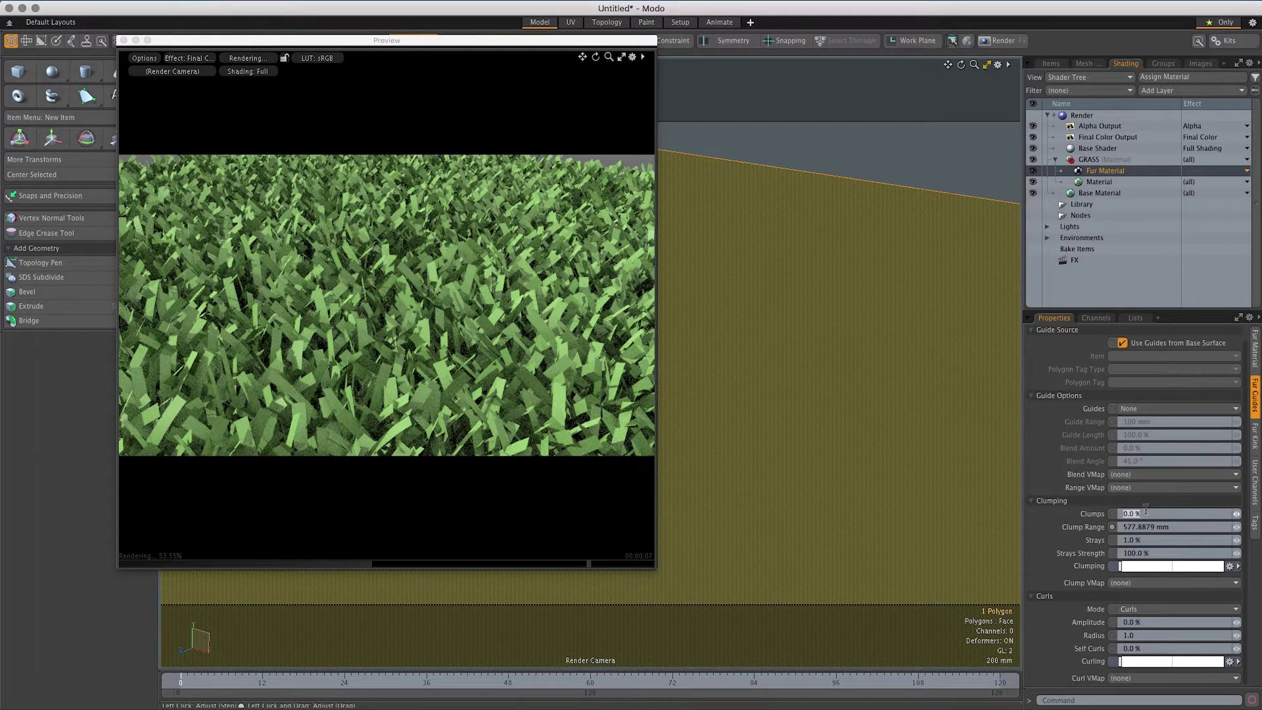
pyautogui.press('Return')
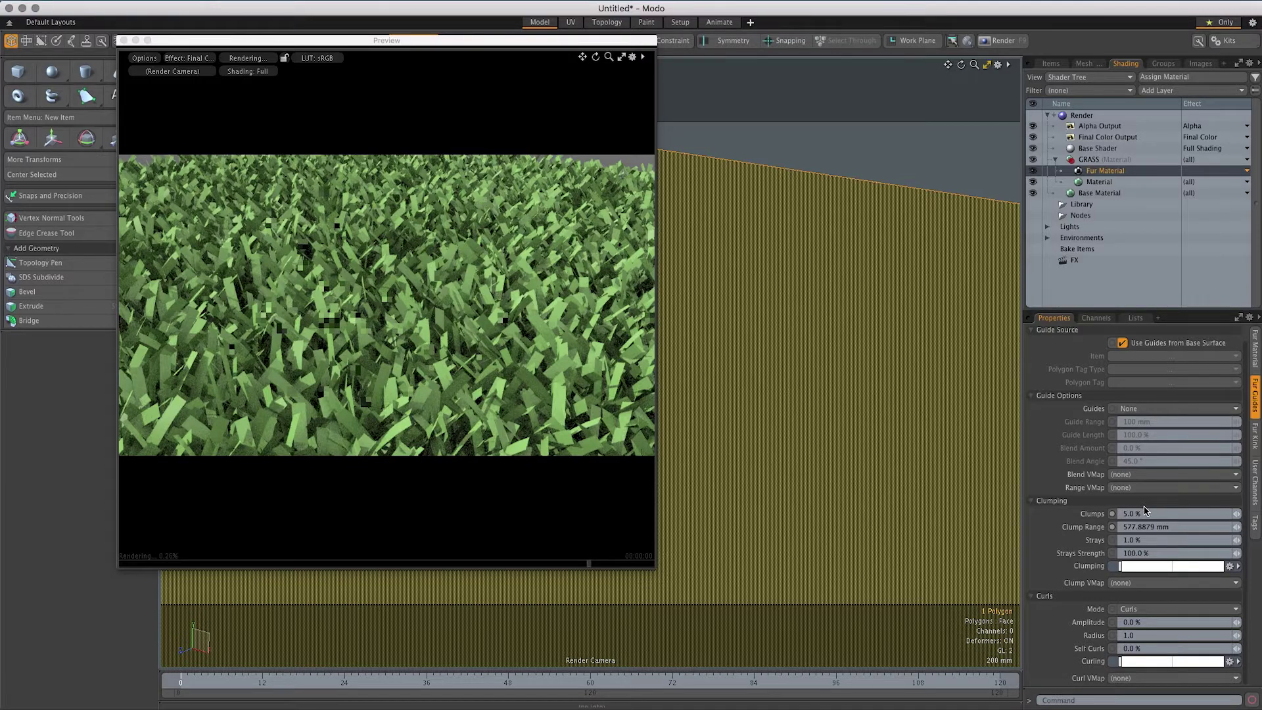
pyautogui.doubleClick(1144, 513)
pyautogui.write('10')
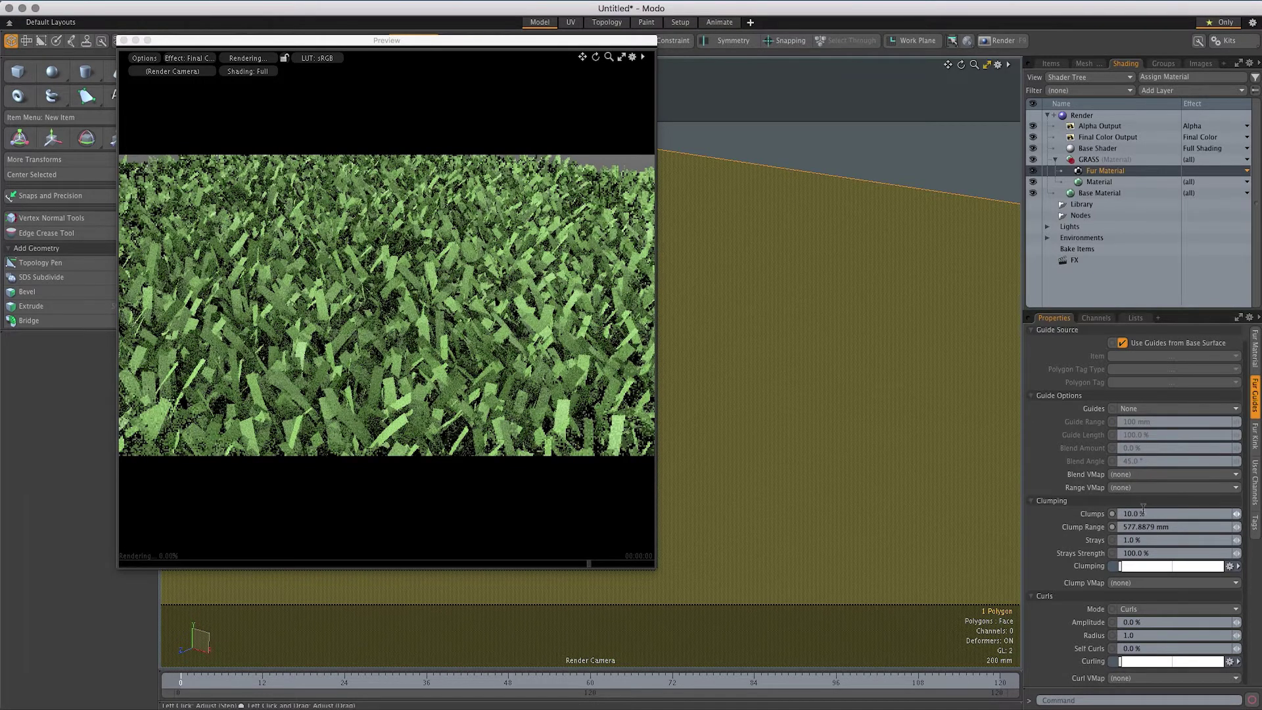
pyautogui.press('Return')
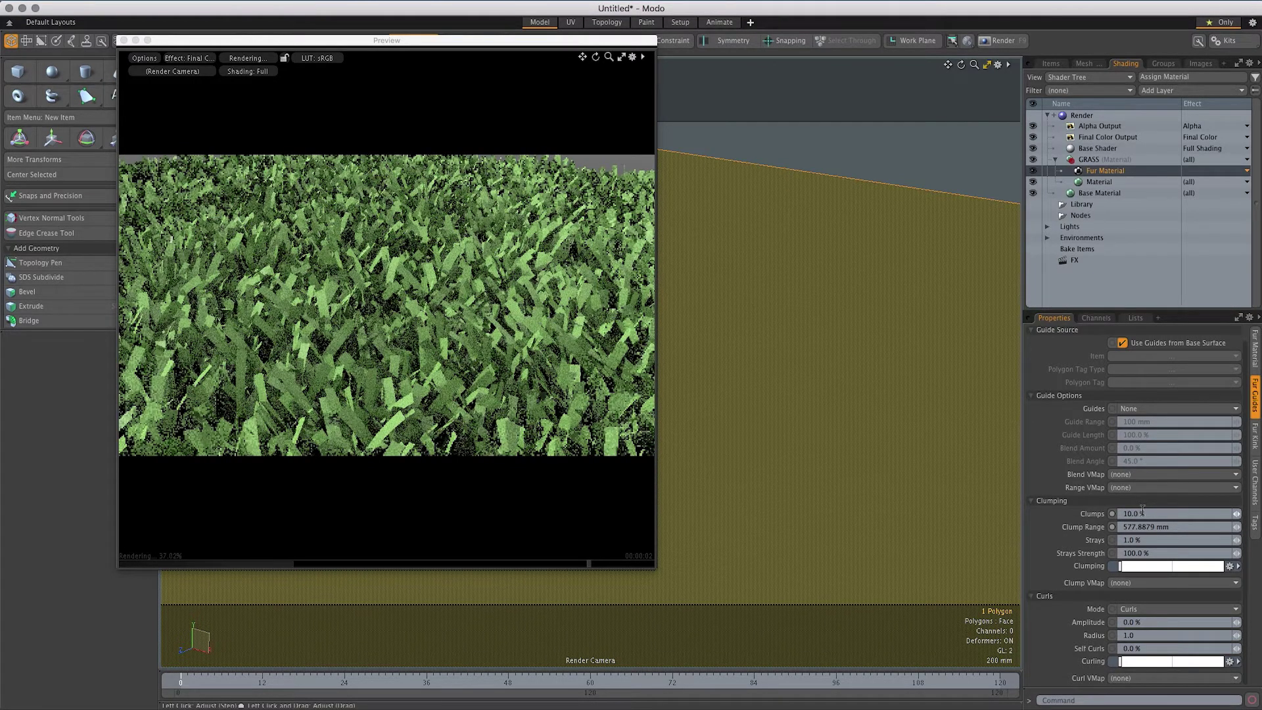
pyautogui.press('Return')
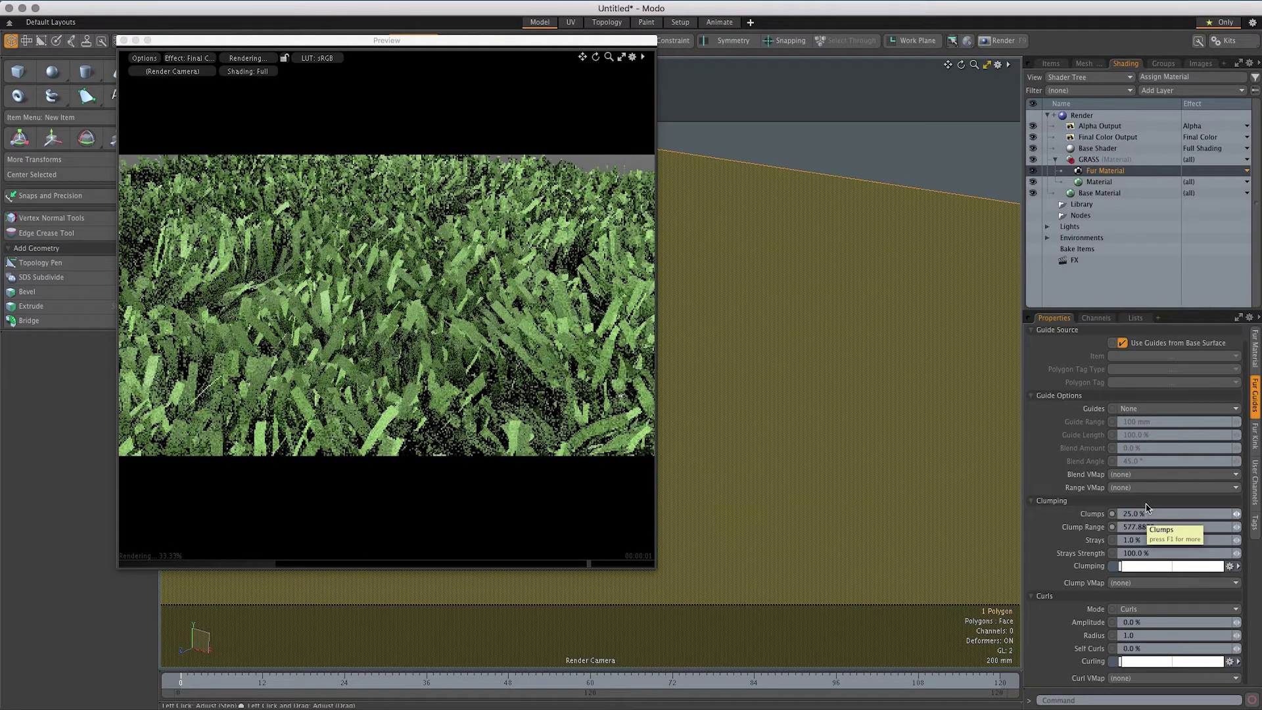
pyautogui.keyDown('ctrl'); pyautogui.keyDown('alt'); pyautogui.moveTo(876, 397); pyautogui.dragTo(785, 385); pyautogui.keyUp('alt'); pyautogui.keyUp('ctrl')
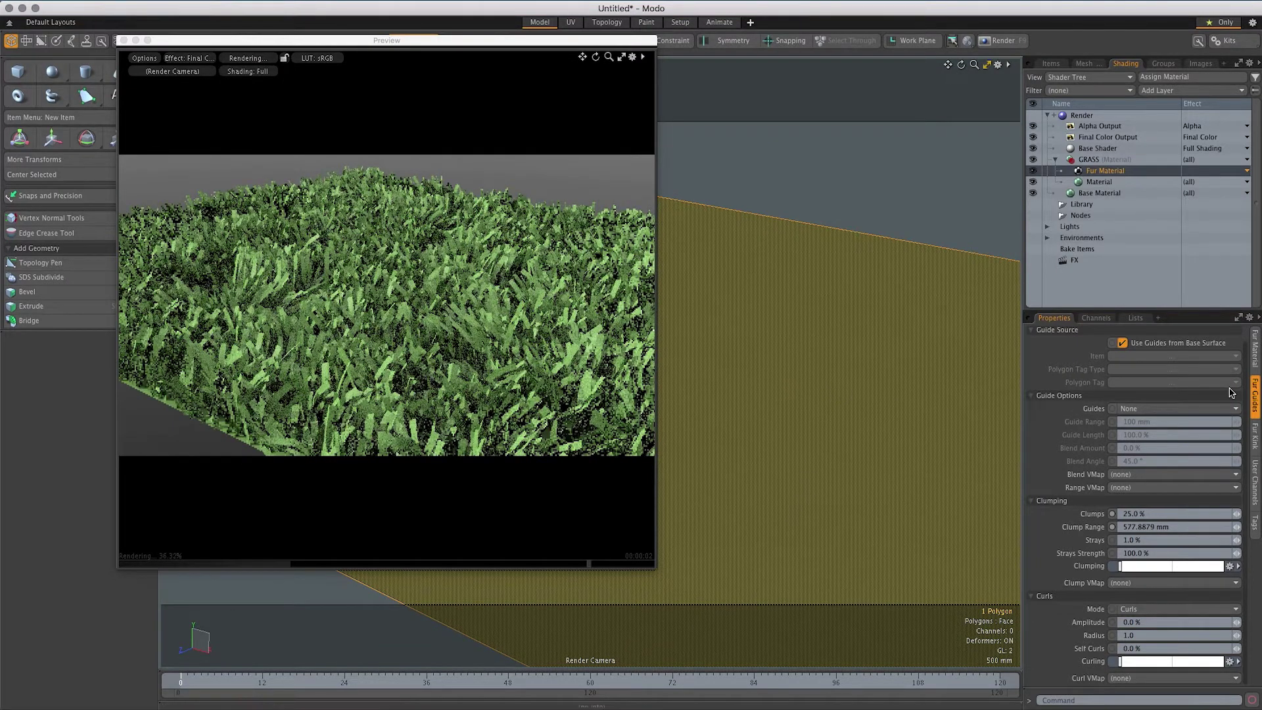
pyautogui.click(1255, 355)
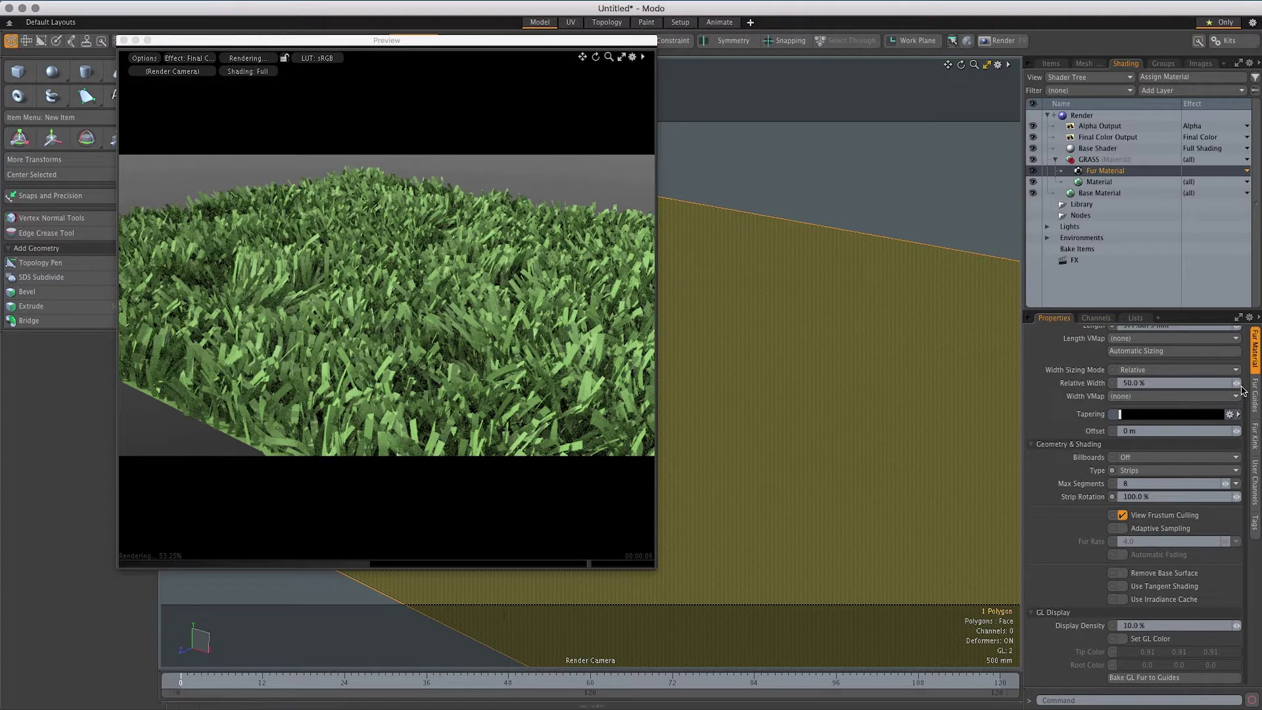
# Add a Tapering gradient key with value 10 and open it in the Gradient Editor
pyautogui.scroll(3, 1246, 403)
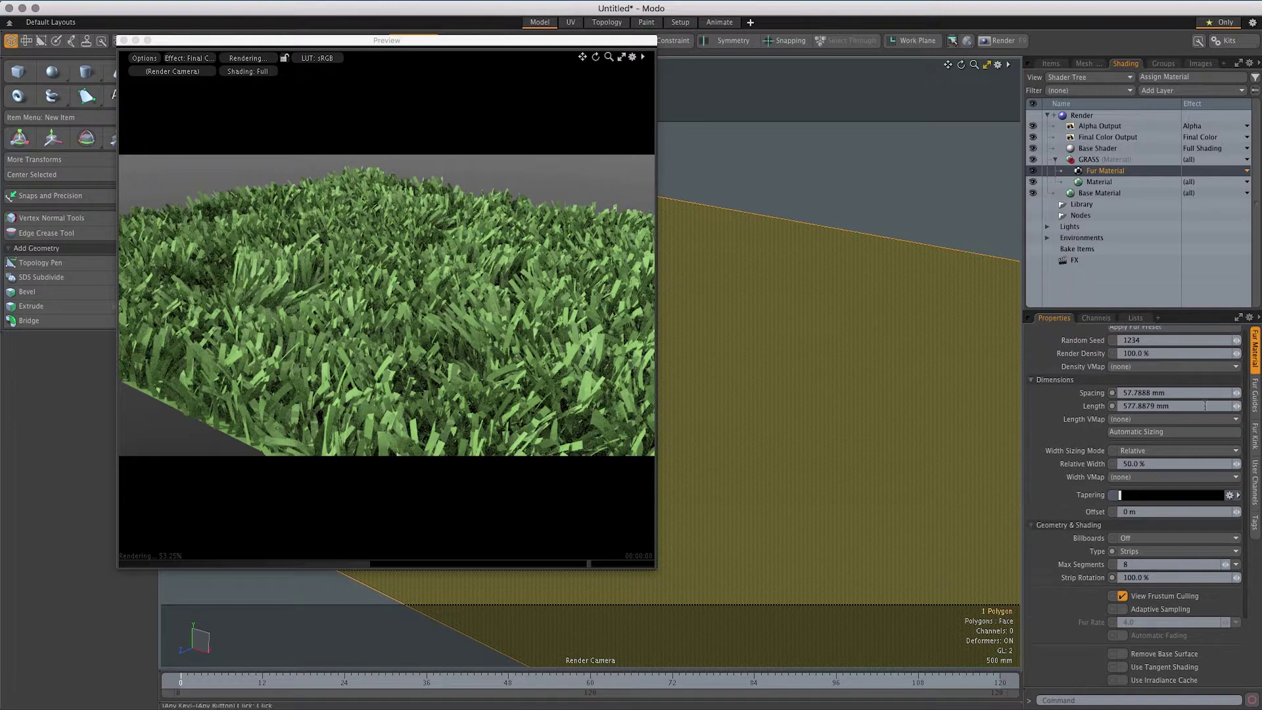
pyautogui.keyDown('ctrl'); pyautogui.keyDown('alt'); pyautogui.click(1223, 493); pyautogui.keyUp('alt'); pyautogui.keyUp('ctrl')
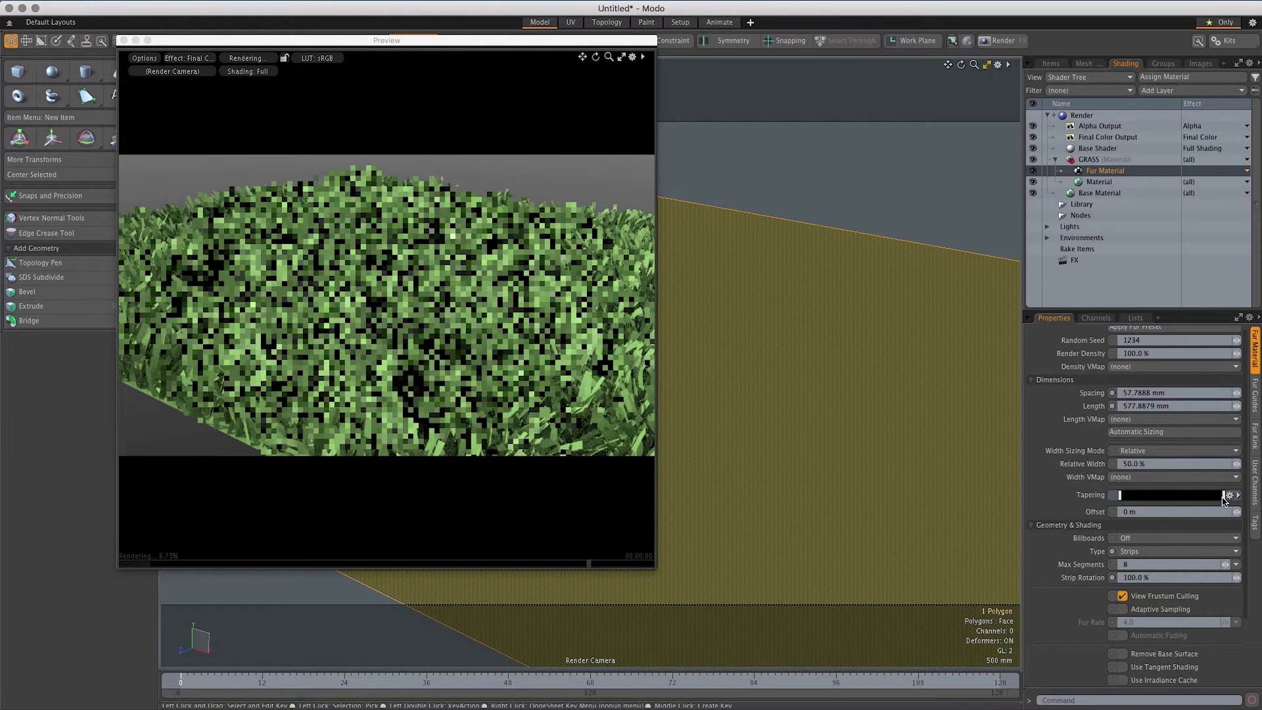
pyautogui.doubleClick(1222, 500)
pyautogui.write('10')
pyautogui.press('Return')
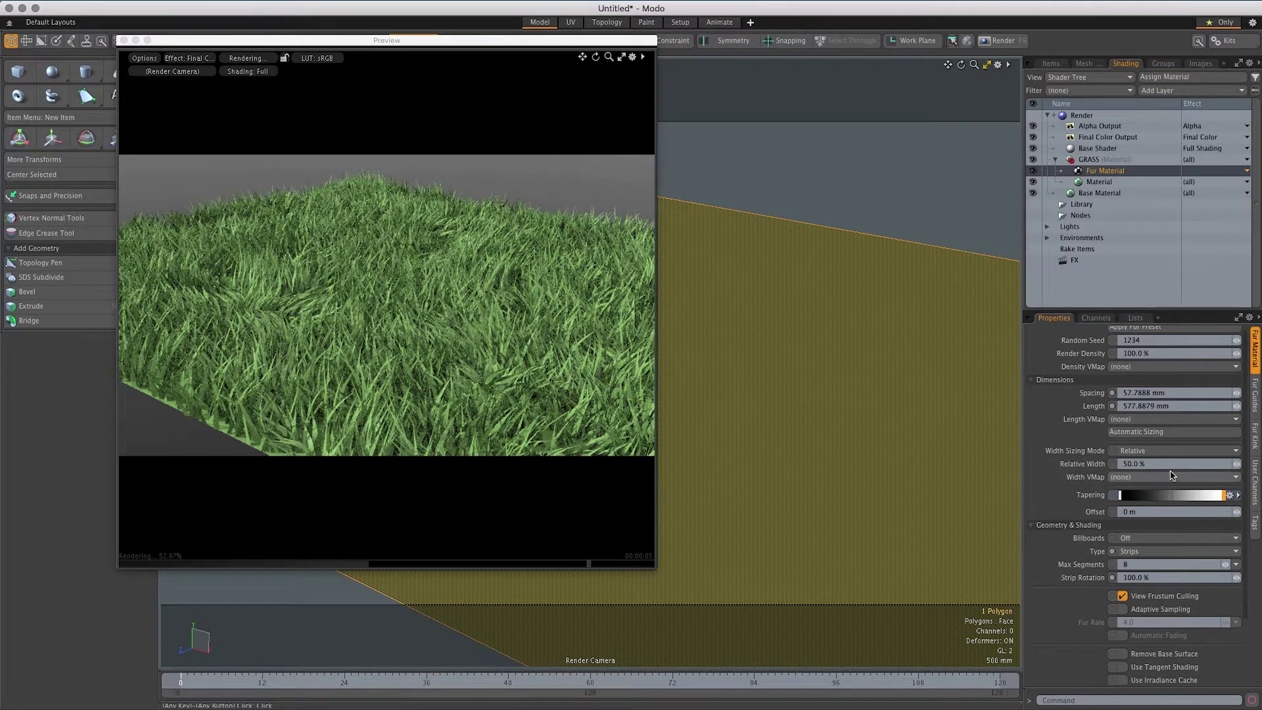
pyautogui.click(1229, 496)
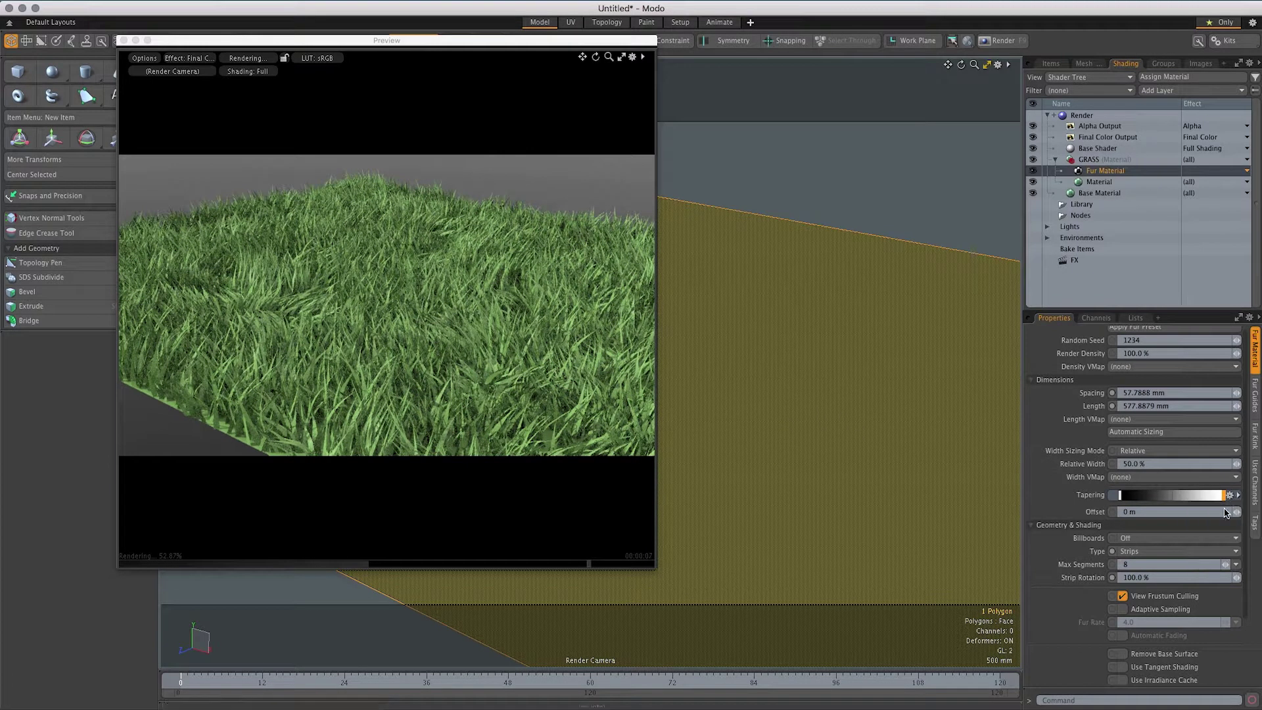
pyautogui.moveTo(874, 232); pyautogui.dragTo(136, 210)
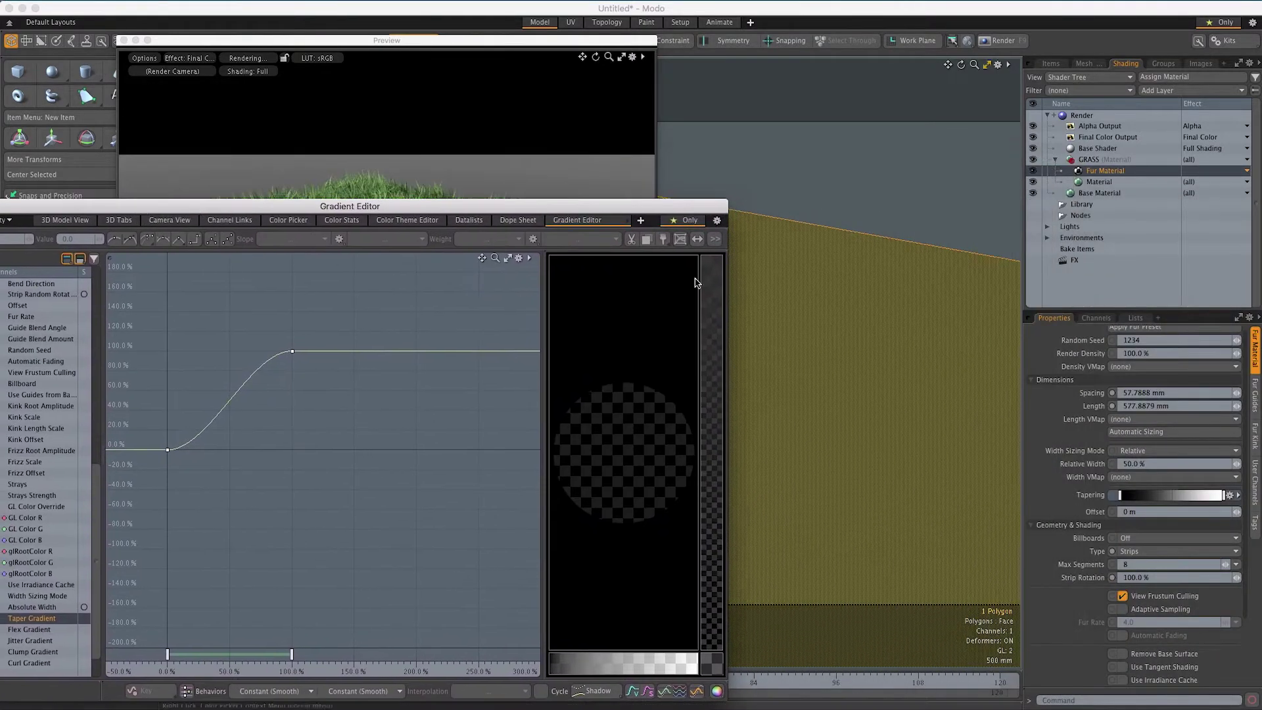
# Adjust the 100% key's tangent so the taper stays low, rising near the tips; close the editor
pyautogui.moveTo(638, 200); pyautogui.dragTo(1213, 131)
pyautogui.click(743, 373)
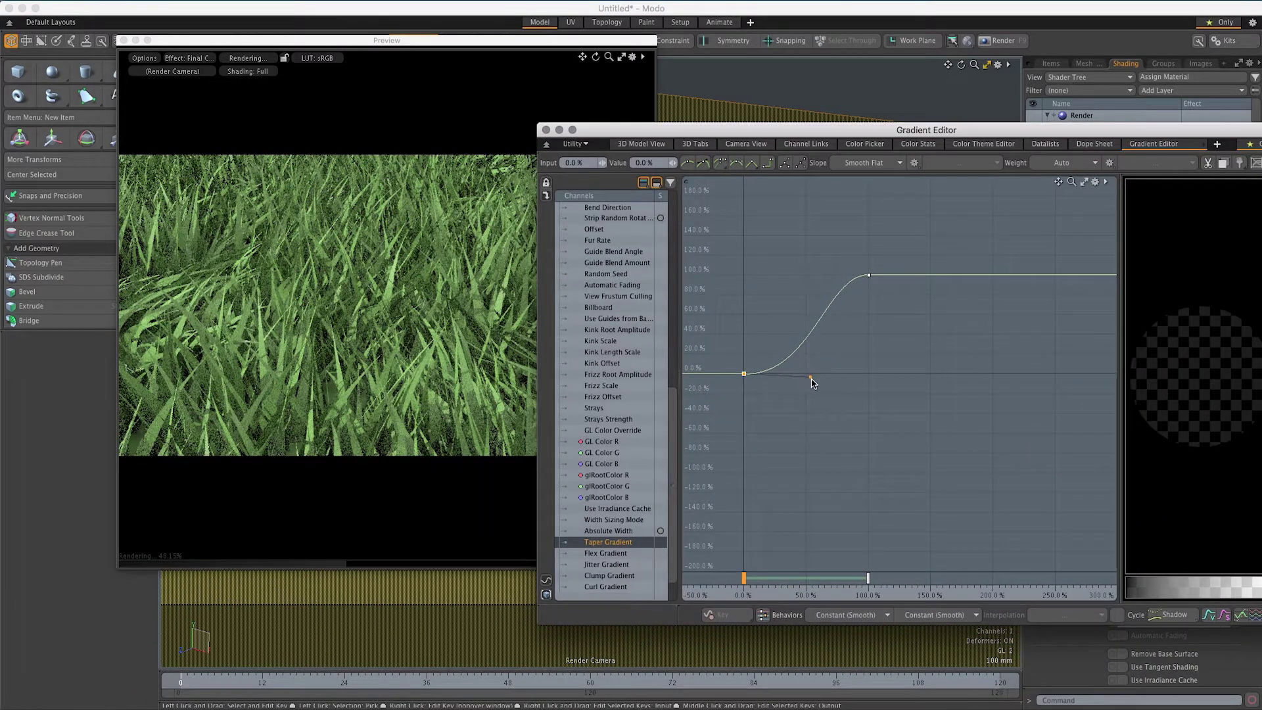
pyautogui.click(868, 274)
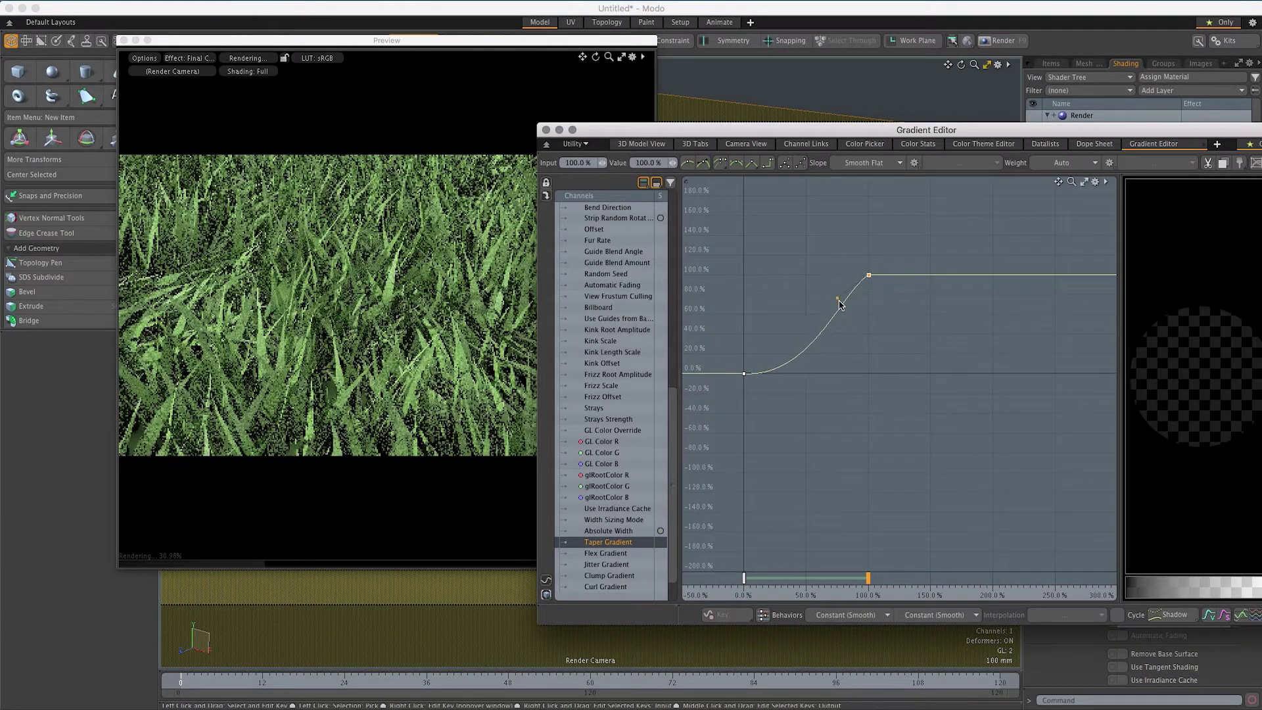
pyautogui.moveTo(870, 336); pyautogui.dragTo(870, 340)
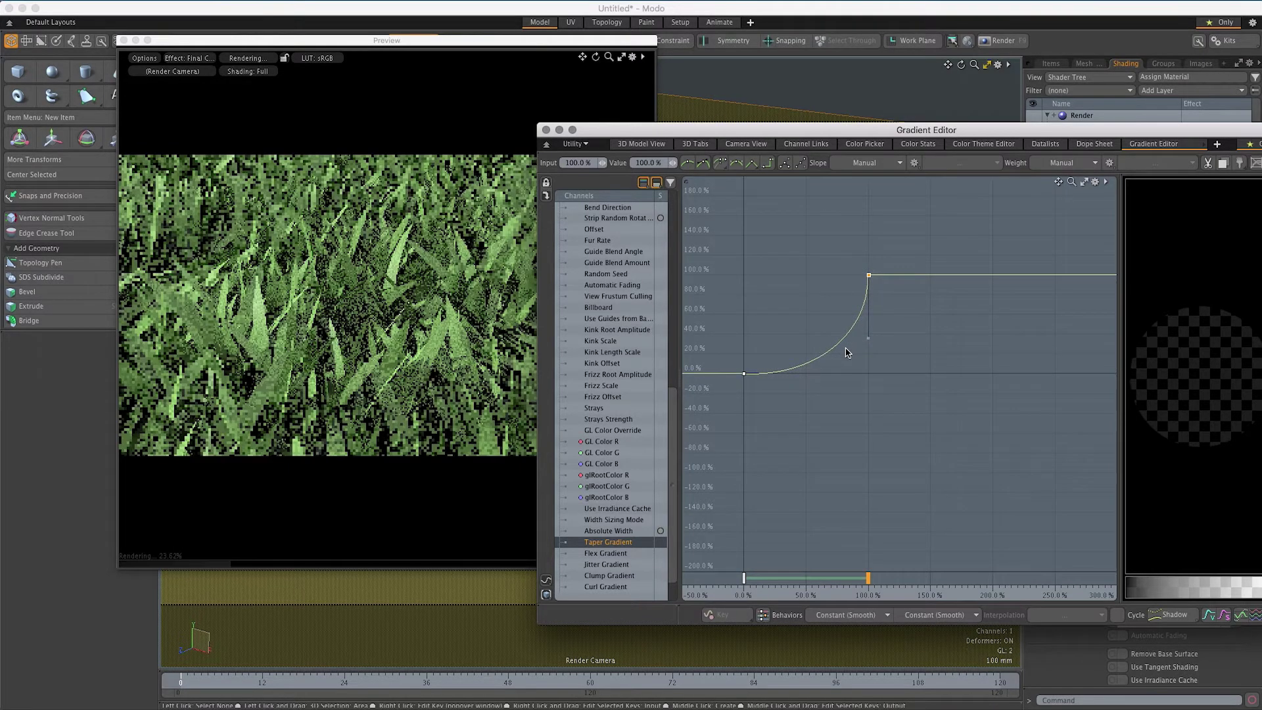
pyautogui.click(743, 373)
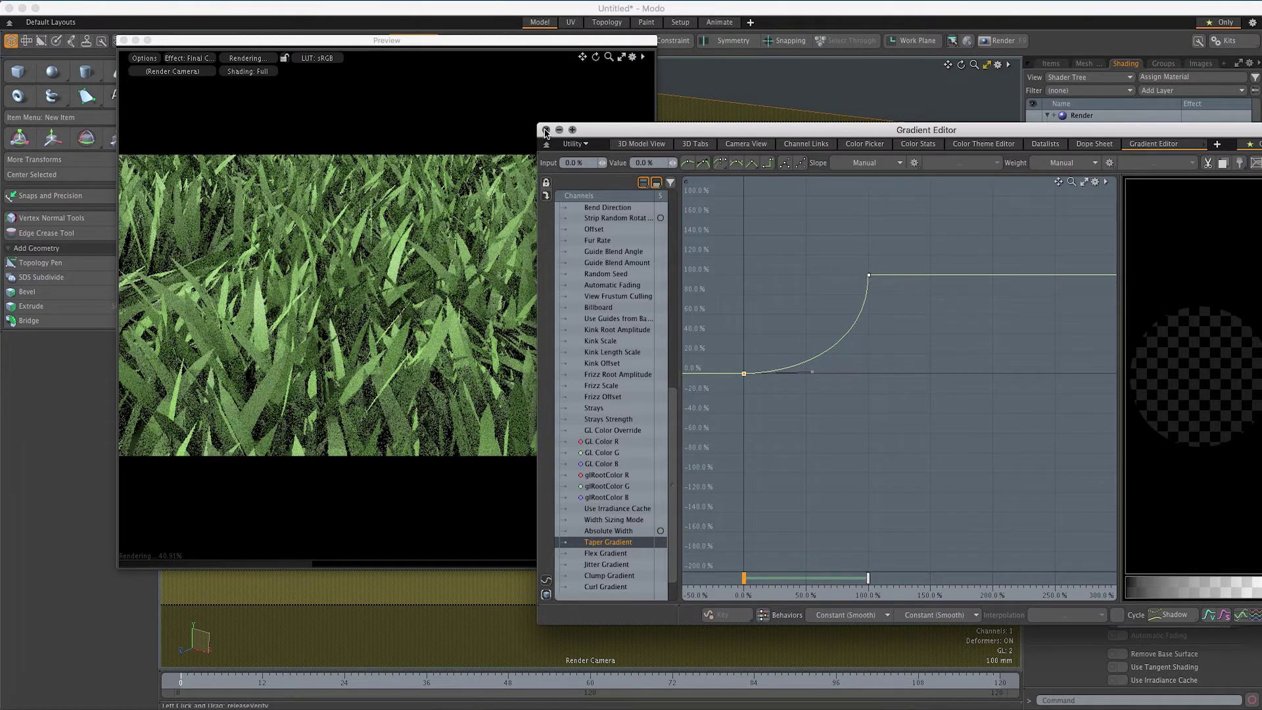
pyautogui.click(546, 130)
pyautogui.keyDown('ctrl'); pyautogui.keyDown('alt'); pyautogui.moveTo(864, 340); pyautogui.dragTo(673, 337); pyautogui.keyUp('alt'); pyautogui.keyUp('ctrl')
pyautogui.keyDown('ctrl'); pyautogui.keyDown('alt'); pyautogui.moveTo(798, 321); pyautogui.dragTo(694, 322); pyautogui.keyUp('alt'); pyautogui.keyUp('ctrl')
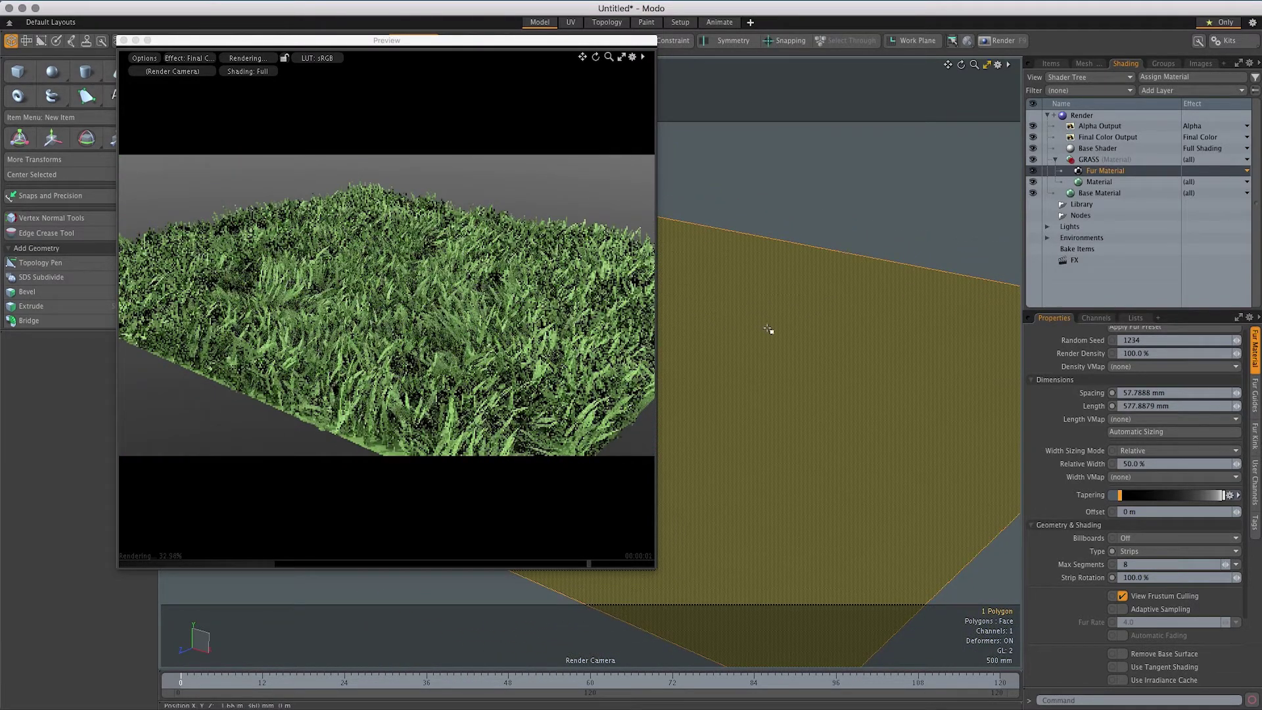
# Give the GRASS material 80% subsurface, colour 0.81, 0.91, 0.41, and 0 m scattering distance
pyautogui.click(1099, 181)
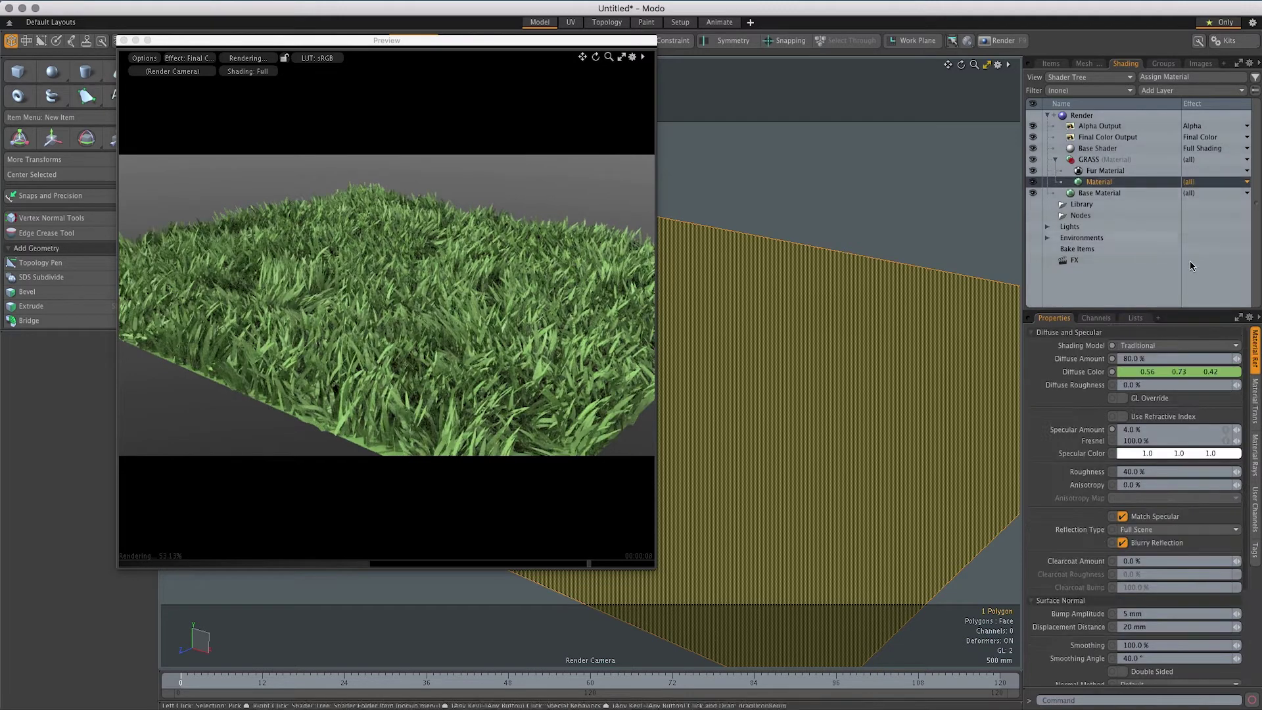
pyautogui.click(1256, 403)
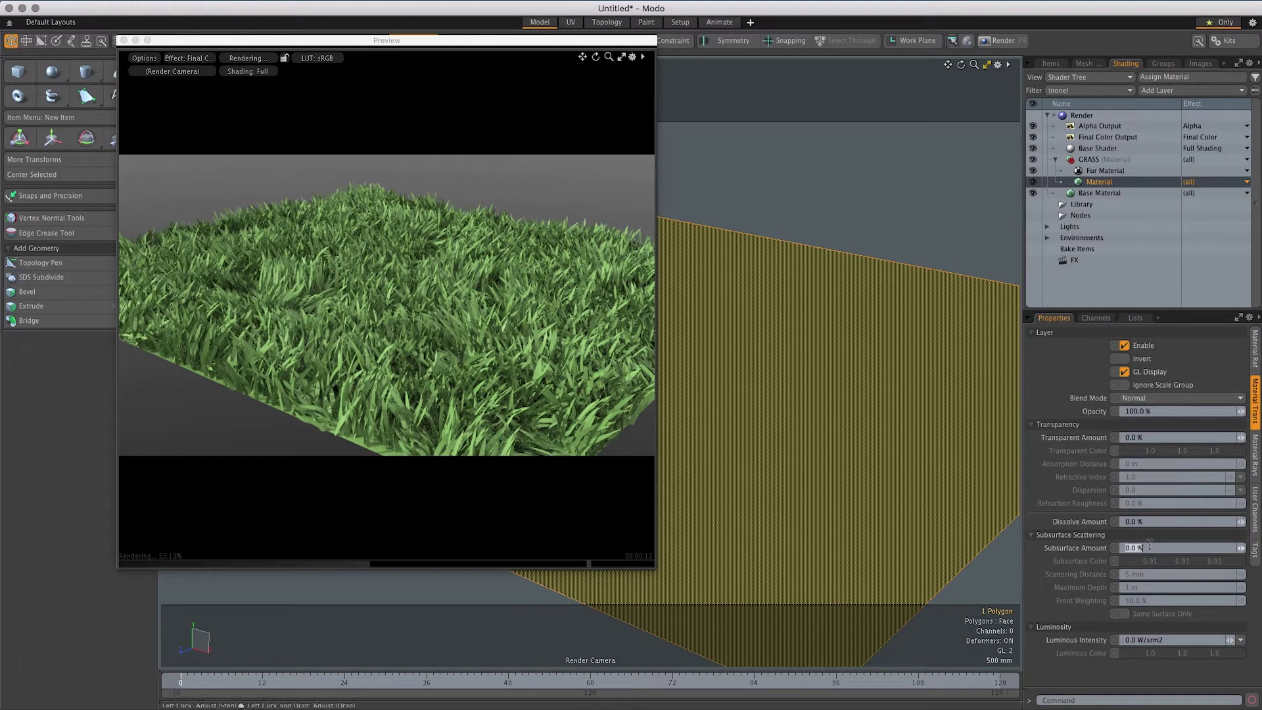
pyautogui.click(1148, 546)
pyautogui.write('80')
pyautogui.press('Return')
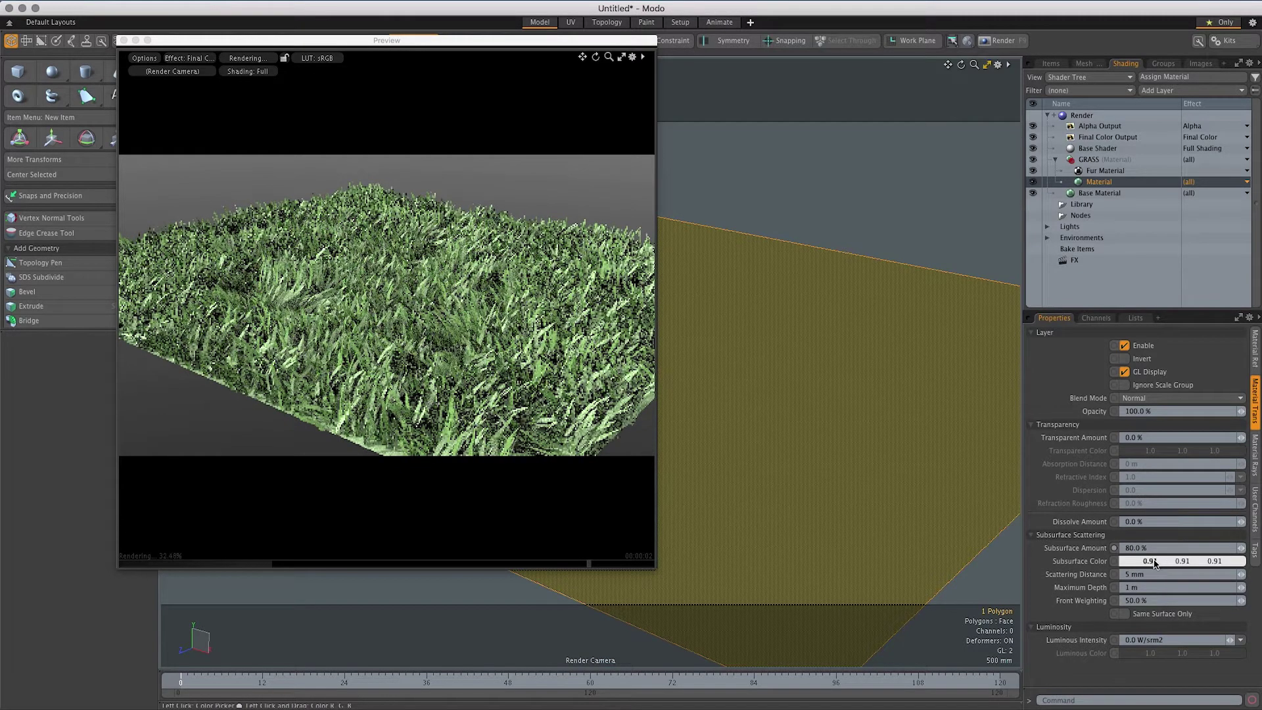
pyautogui.click(1151, 559)
pyautogui.click(814, 432)
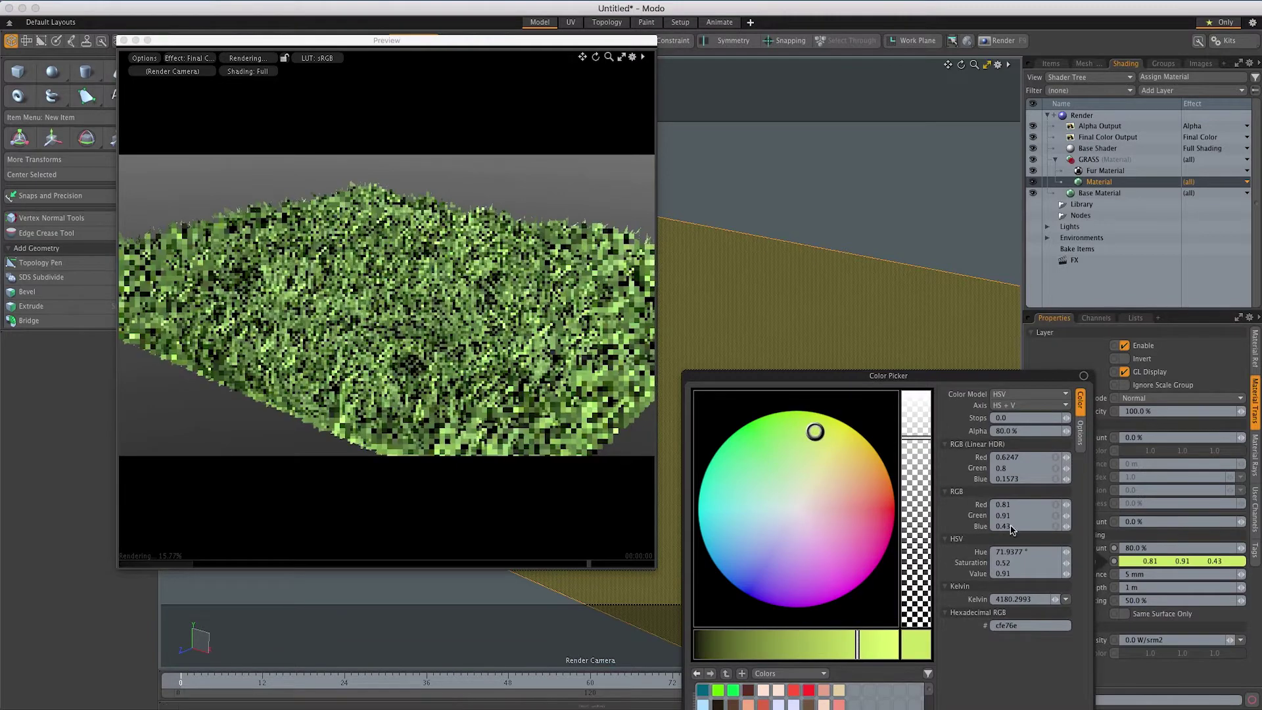
pyautogui.click(1142, 573)
pyautogui.write('0')
pyautogui.press('Return')
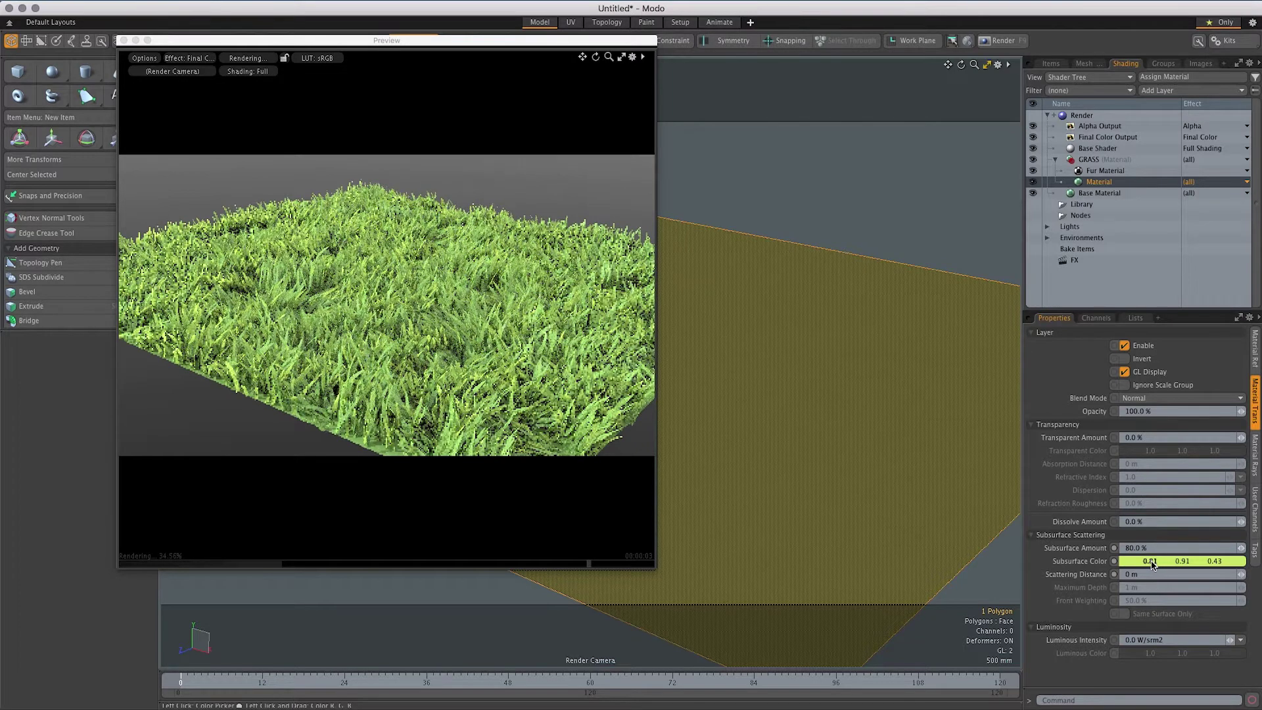
pyautogui.moveTo(534, 44); pyautogui.dragTo(458, 171)
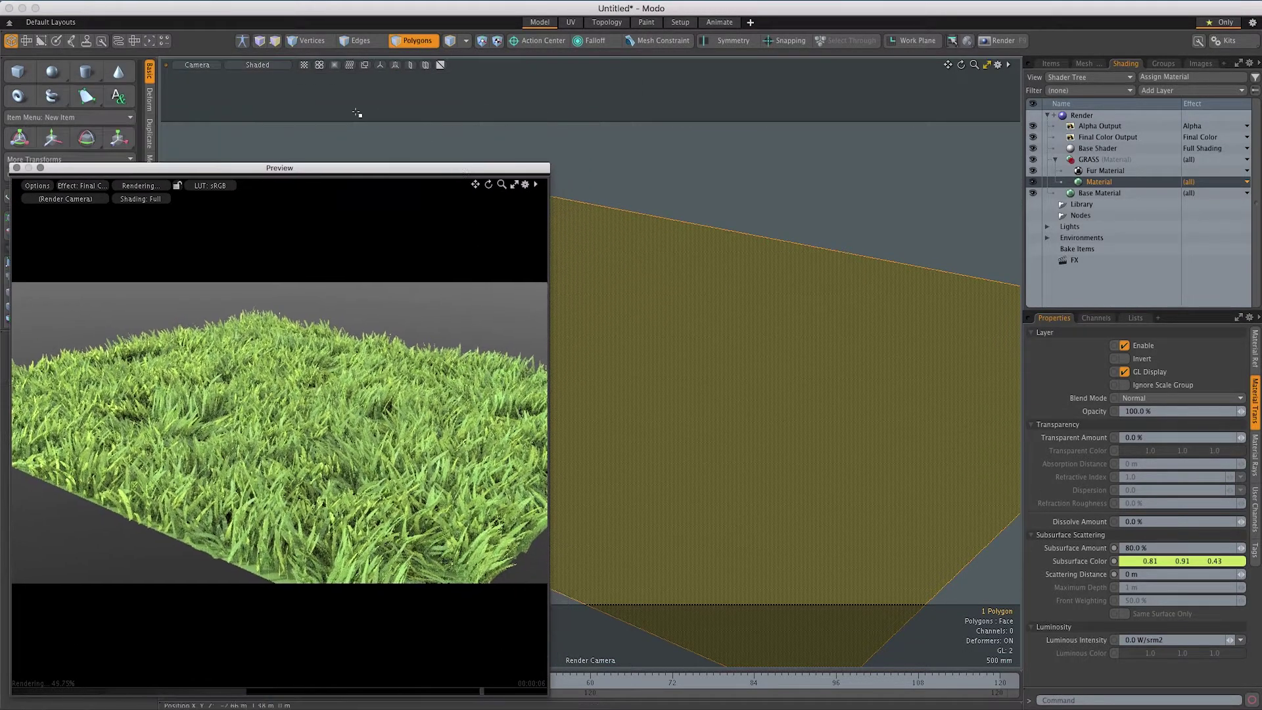
# Look through the Directional Light in the viewport and orbit around the grass plane
pyautogui.click(205, 71)
pyautogui.click(261, 82)
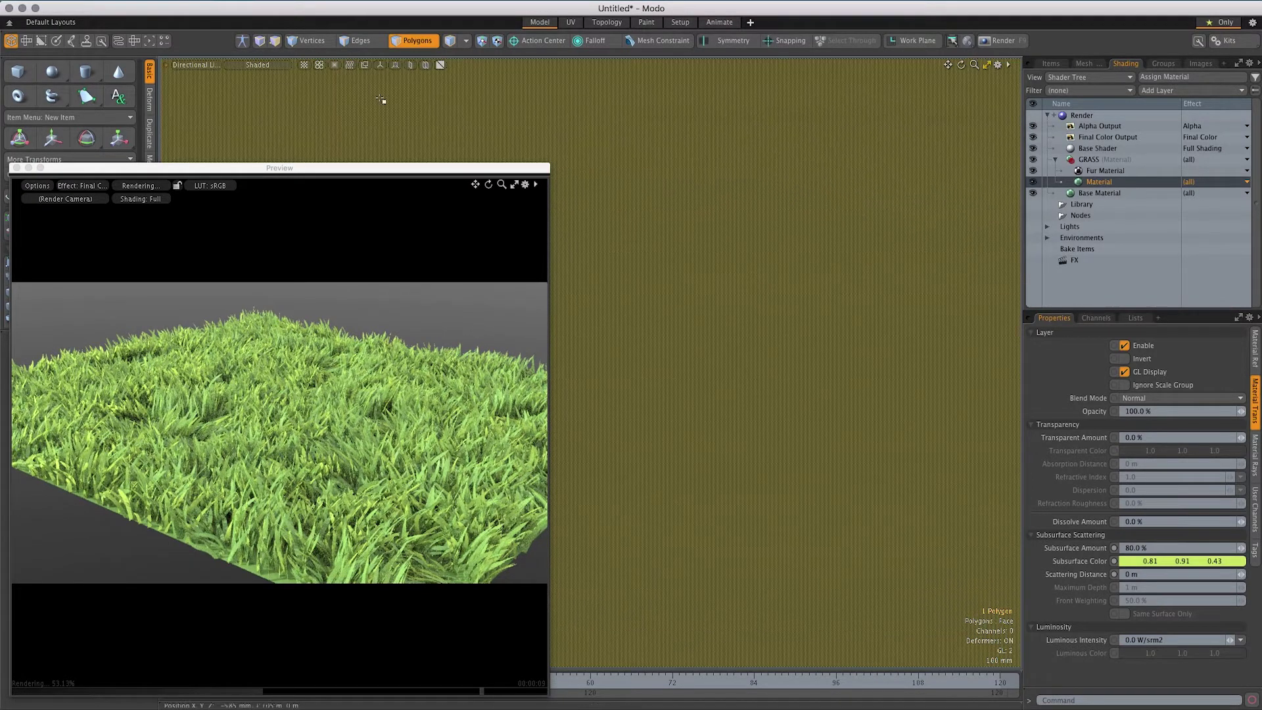
pyautogui.moveTo(753, 357)
pyautogui.keyDown('alt'); pyautogui.mouseDown()
pyautogui.moveTo(754, 411)
pyautogui.moveTo(794, 443)
pyautogui.moveTo(720, 490)
pyautogui.moveTo(815, 479)
pyautogui.moveTo(727, 523)
pyautogui.moveTo(799, 419)
pyautogui.moveTo(670, 369)
pyautogui.moveTo(723, 369)
pyautogui.moveTo(749, 333)
pyautogui.mouseUp(); pyautogui.keyUp('alt')
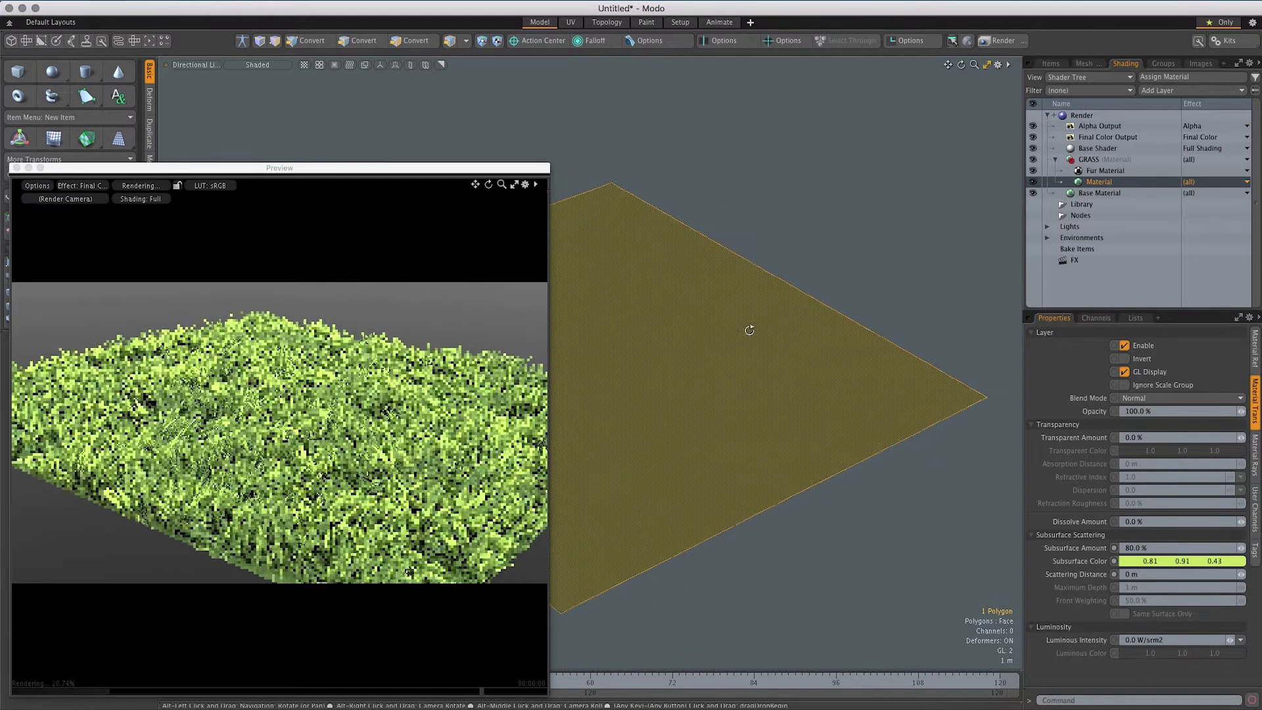
# In Render Global Illumination, set Indirect SSS to Direct Only
pyautogui.click(1081, 115)
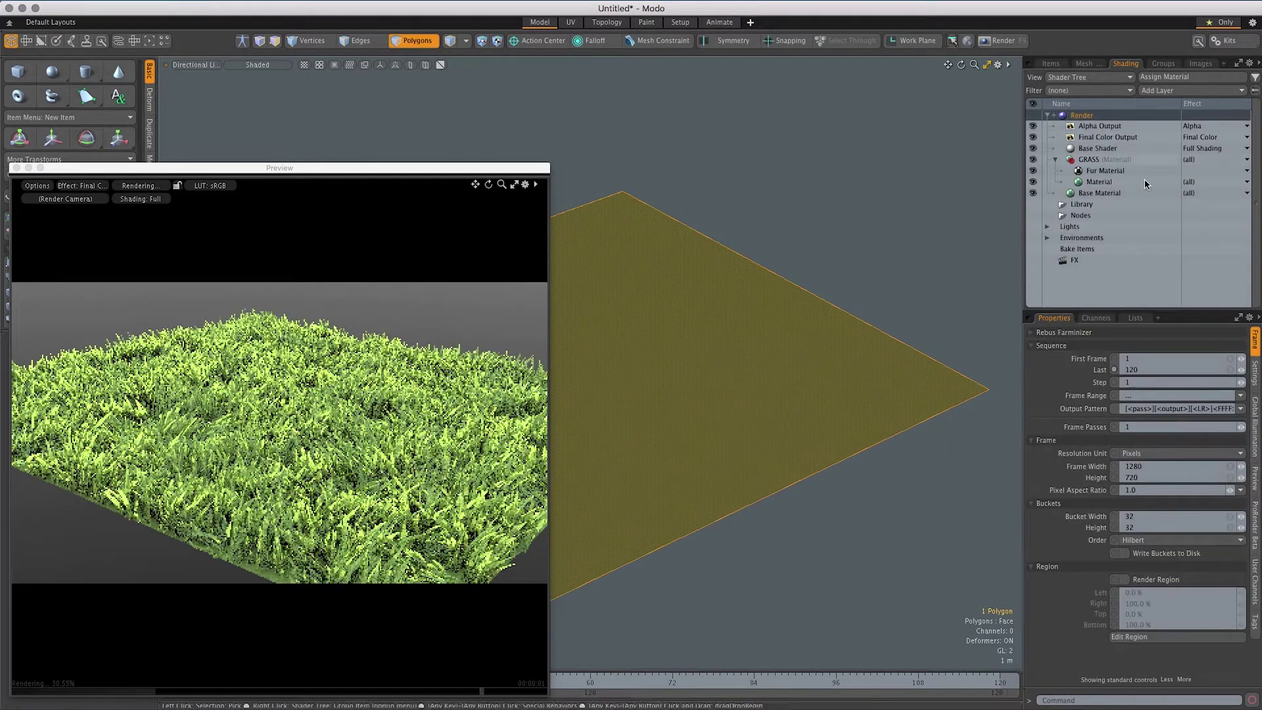
pyautogui.click(1255, 377)
pyautogui.click(1254, 409)
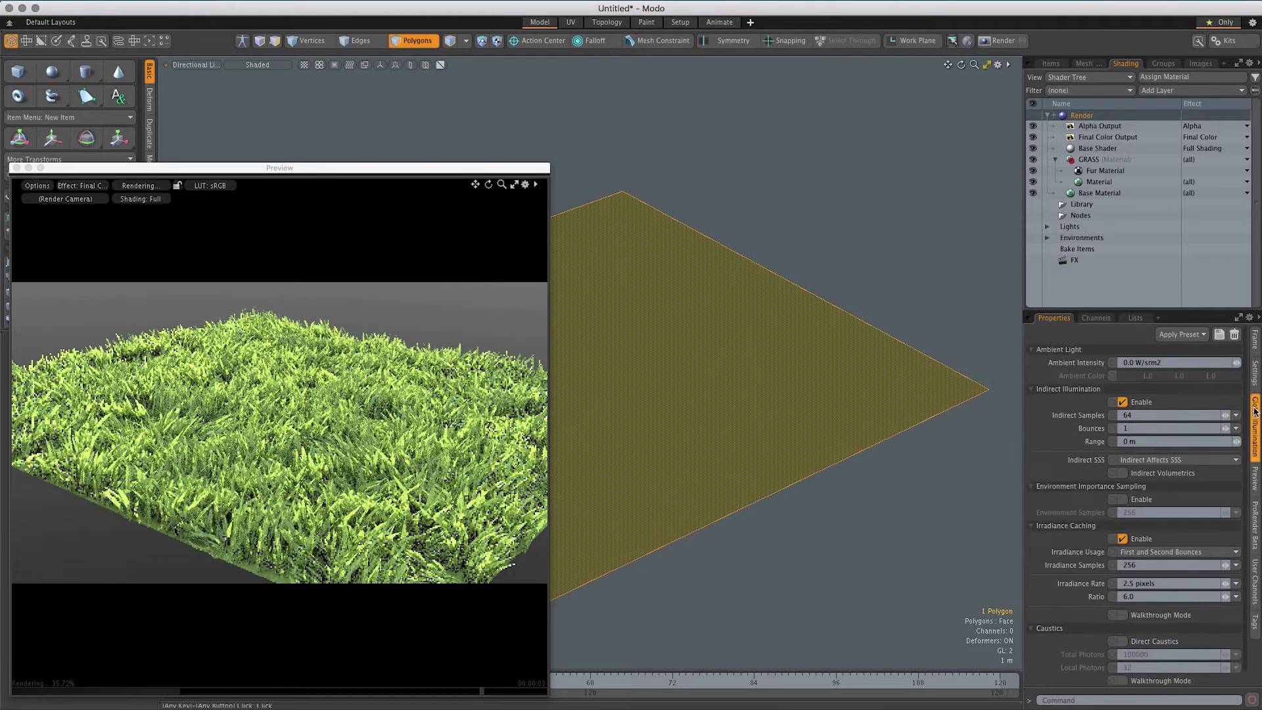
pyautogui.click(1176, 460)
pyautogui.click(1177, 450)
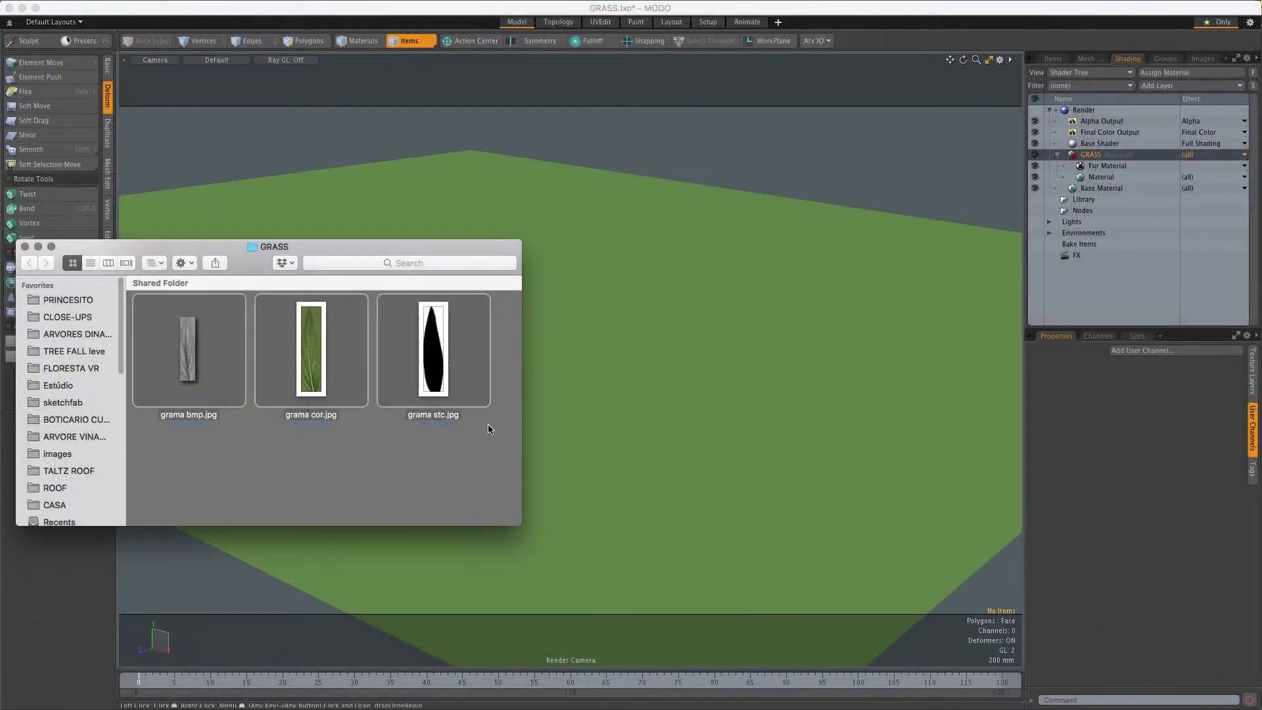
# Import the three grass images into the scene and set grama stc's effect to Stencil
pyautogui.press('super+a')
pyautogui.moveTo(444, 363); pyautogui.dragTo(795, 343)
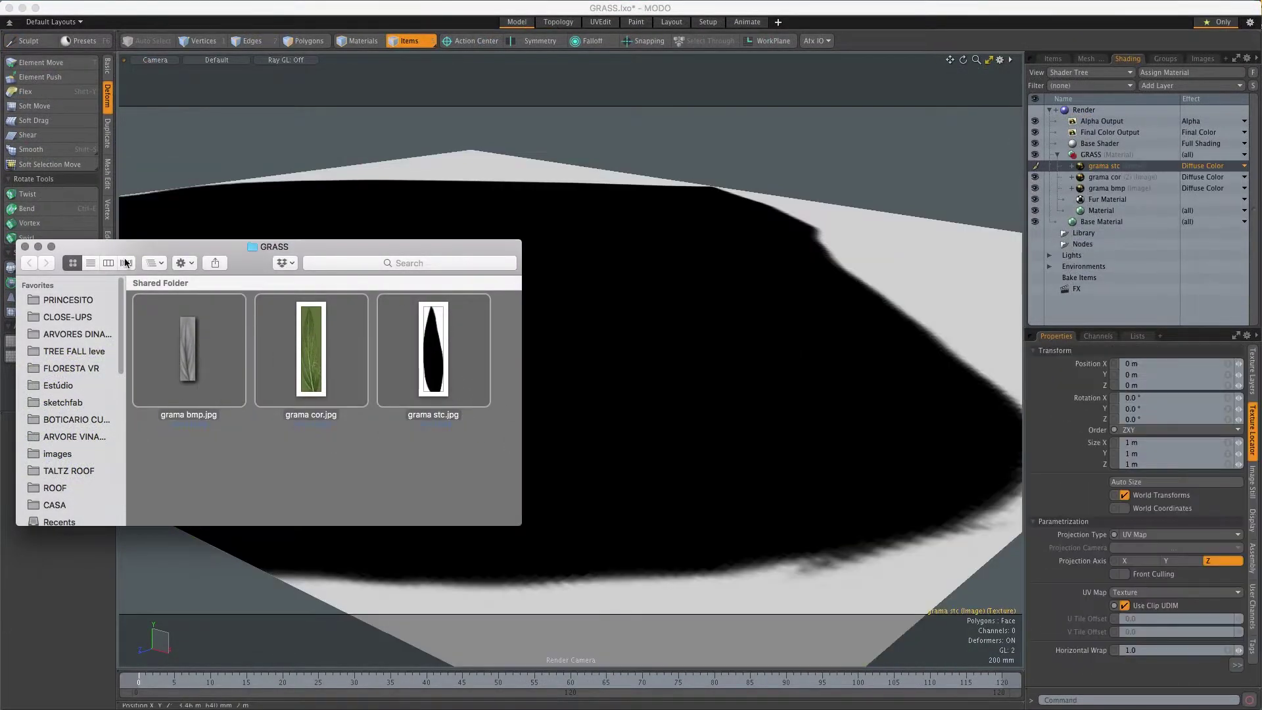
pyautogui.click(25, 246)
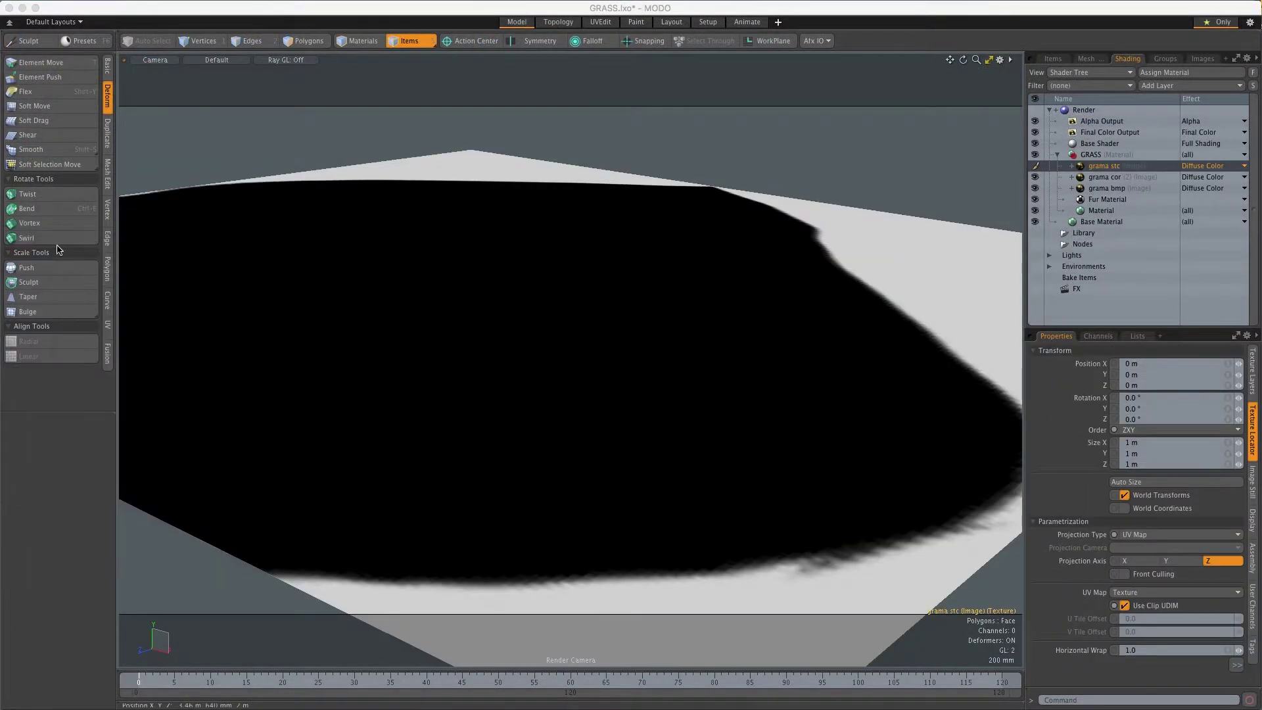
pyautogui.click(1209, 167)
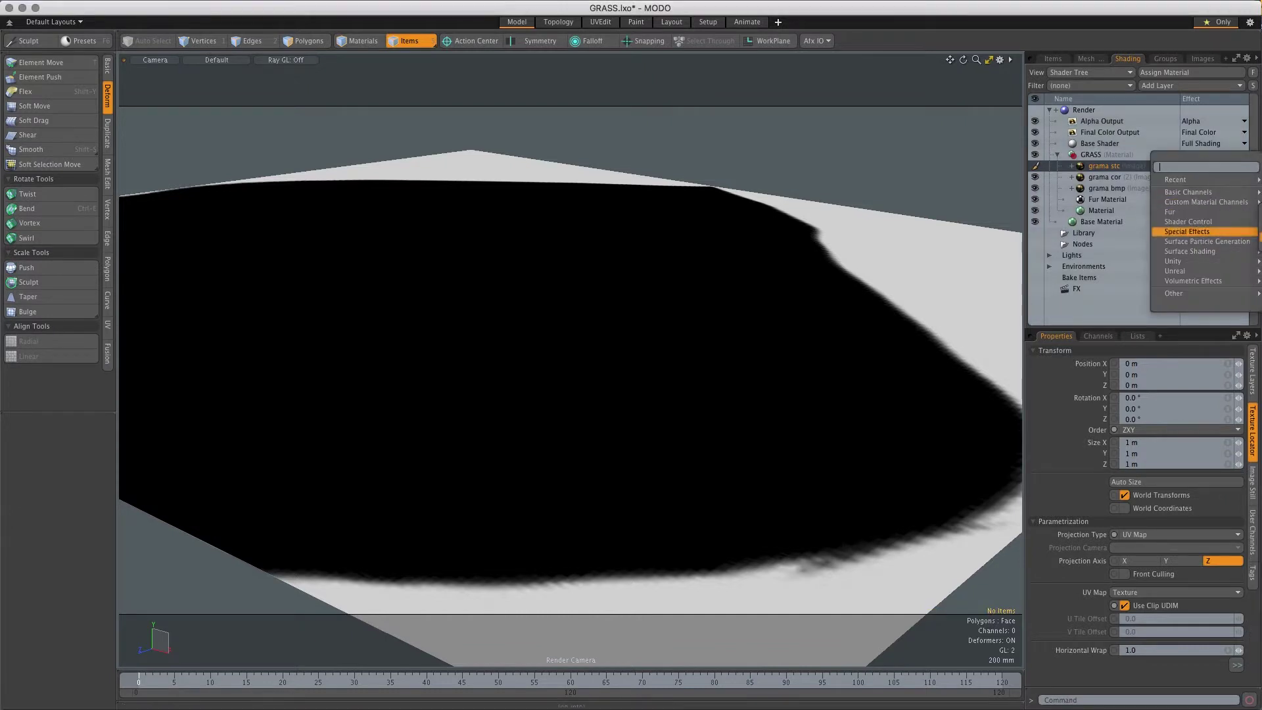
pyautogui.click(1259, 237)
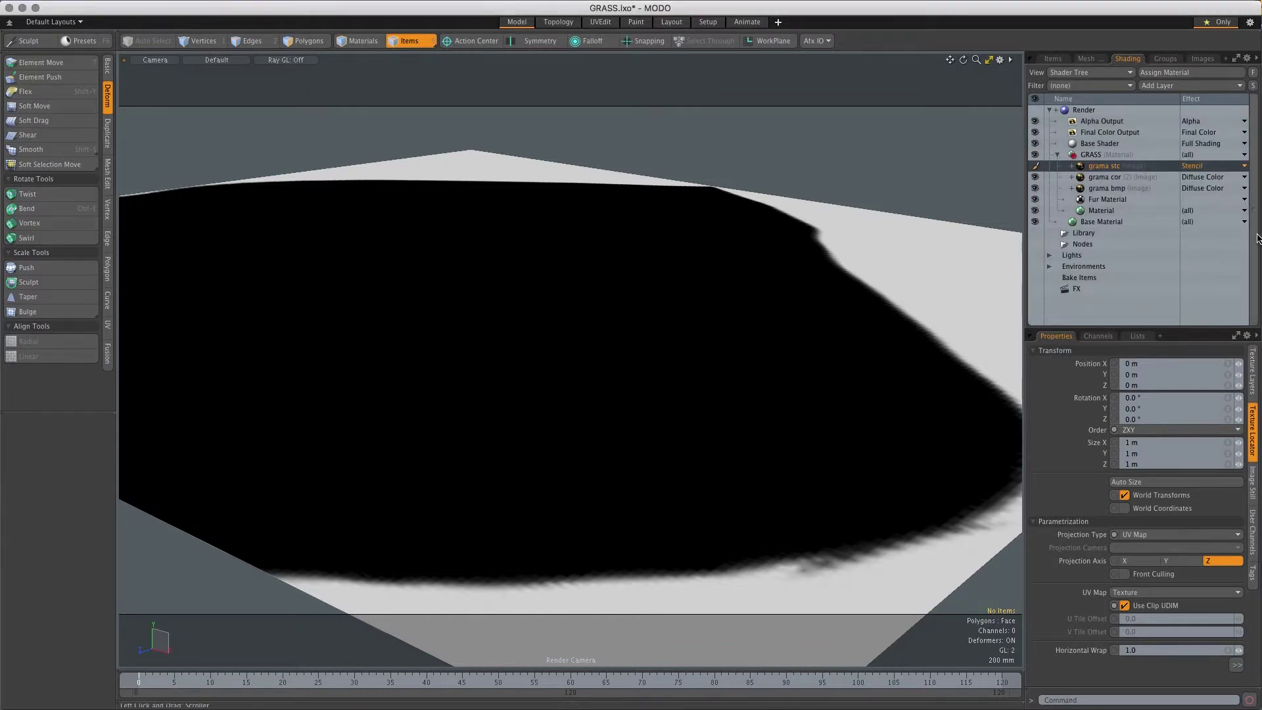
# Set the grama bmp image layer's effect to Bump
pyautogui.click(1128, 177)
pyautogui.click(1129, 188)
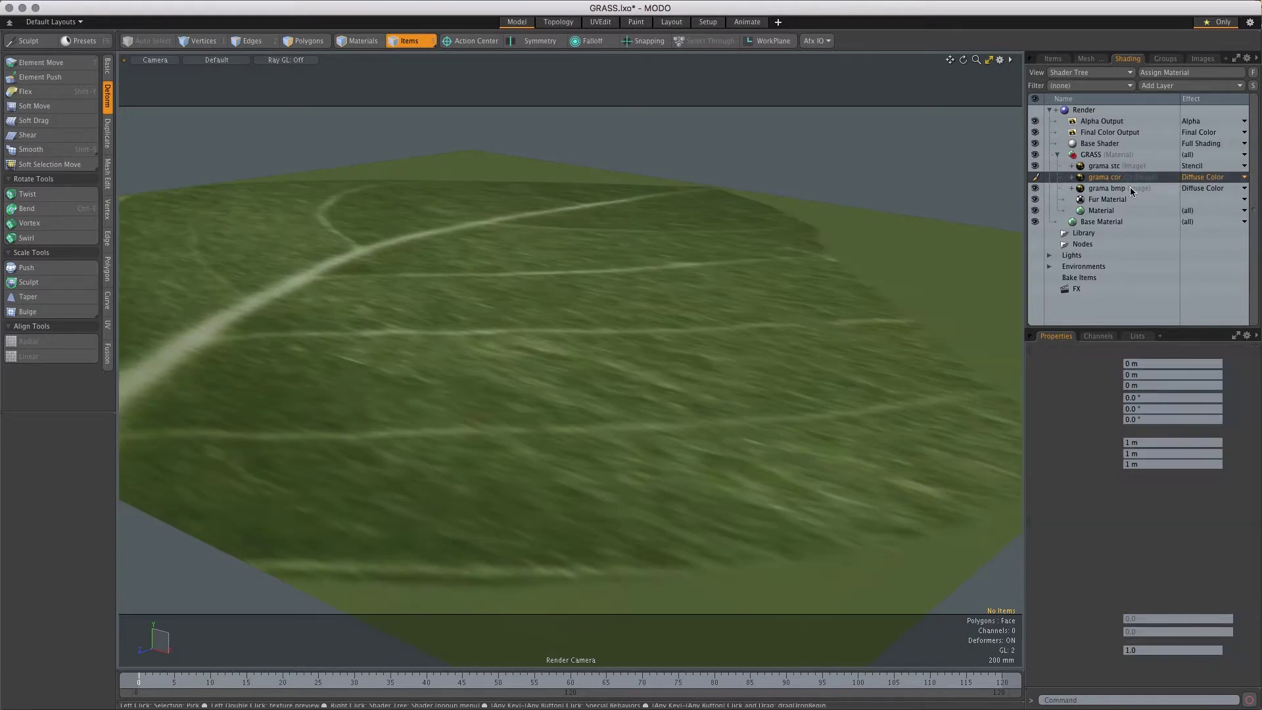
pyautogui.click(1193, 187)
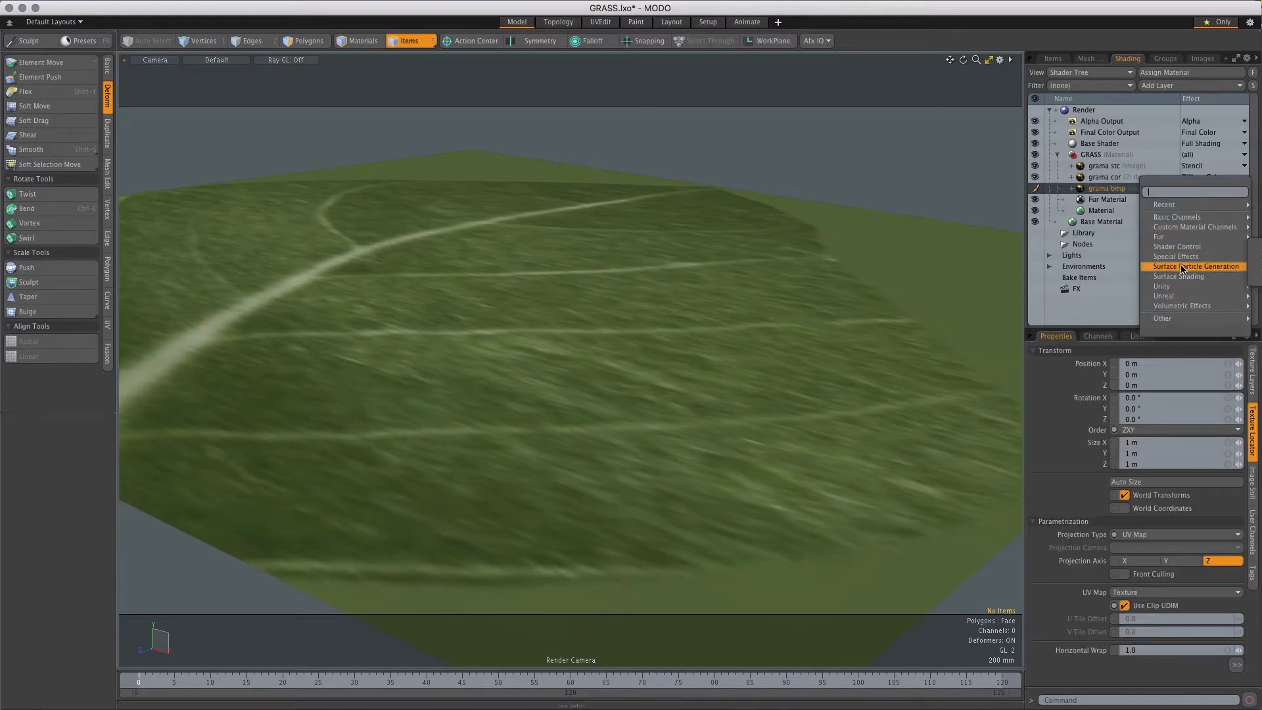
pyautogui.moveTo(1181, 276)
pyautogui.click(1255, 262)
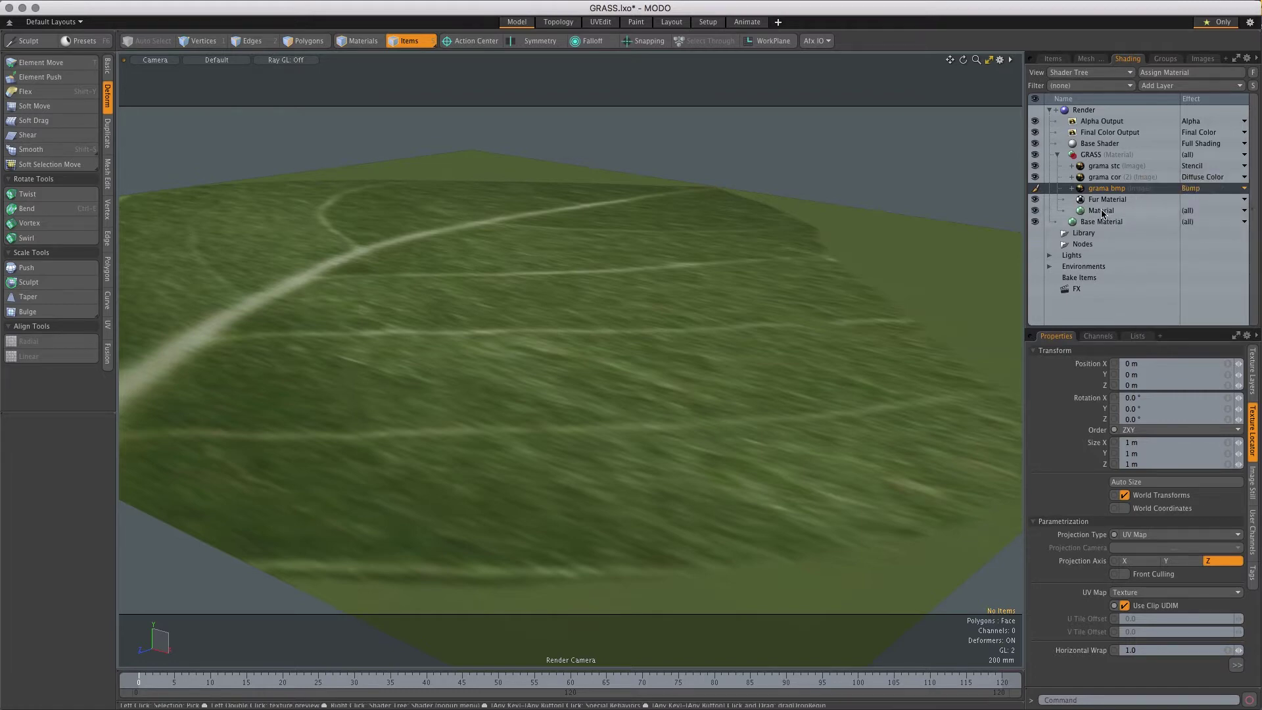
# Set all three grass image layers to Implicit UV projection
pyautogui.keyDown('shift'); pyautogui.click(1114, 165); pyautogui.keyUp('shift')
pyautogui.click(1256, 395)
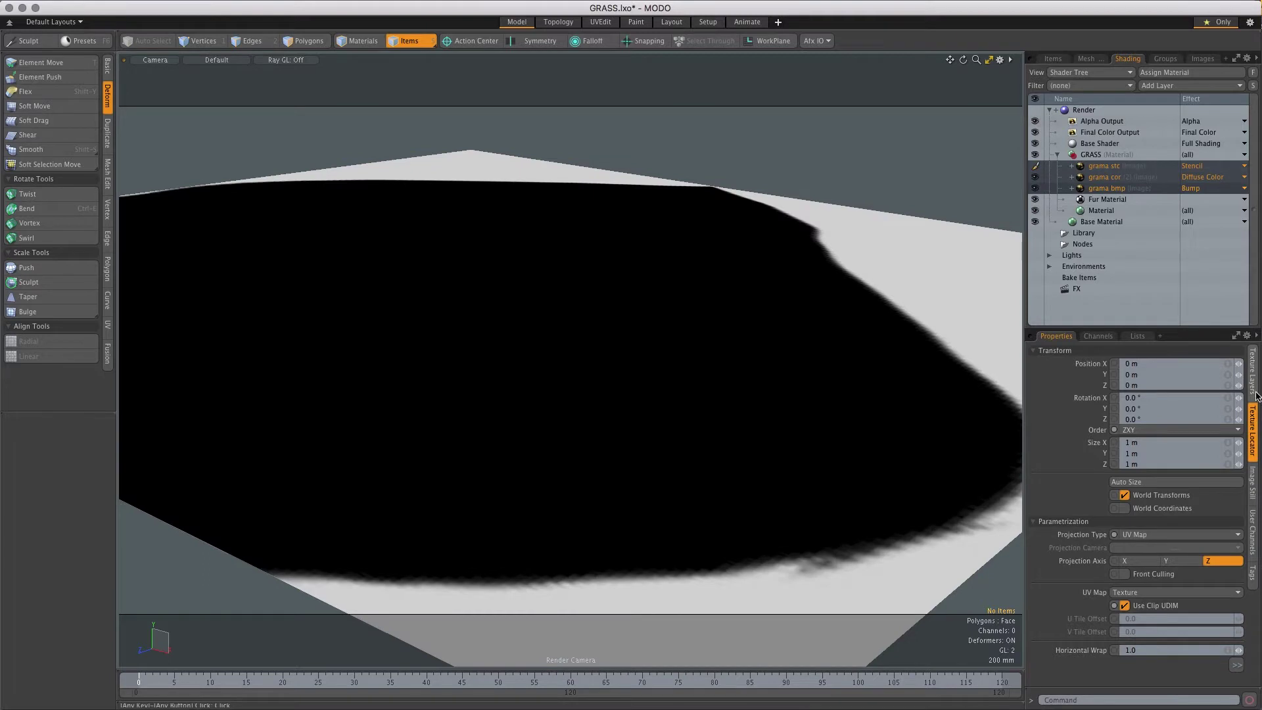
pyautogui.click(1193, 429)
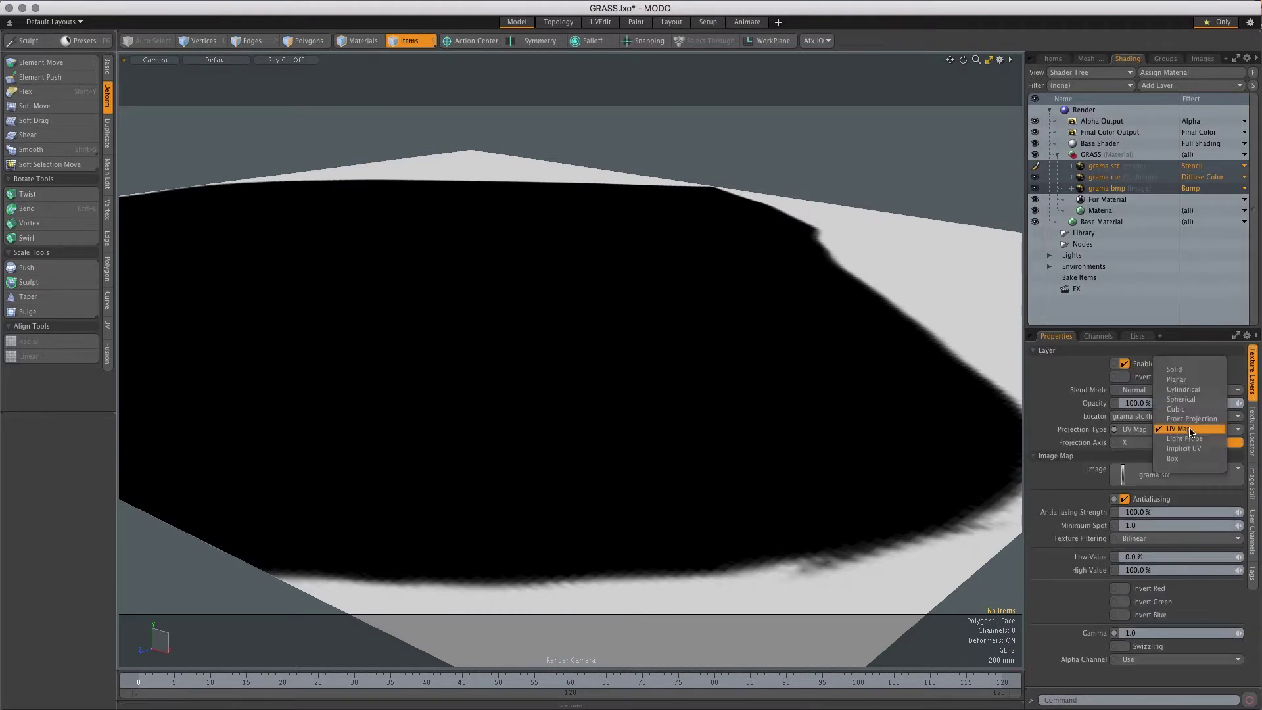
pyautogui.click(1184, 448)
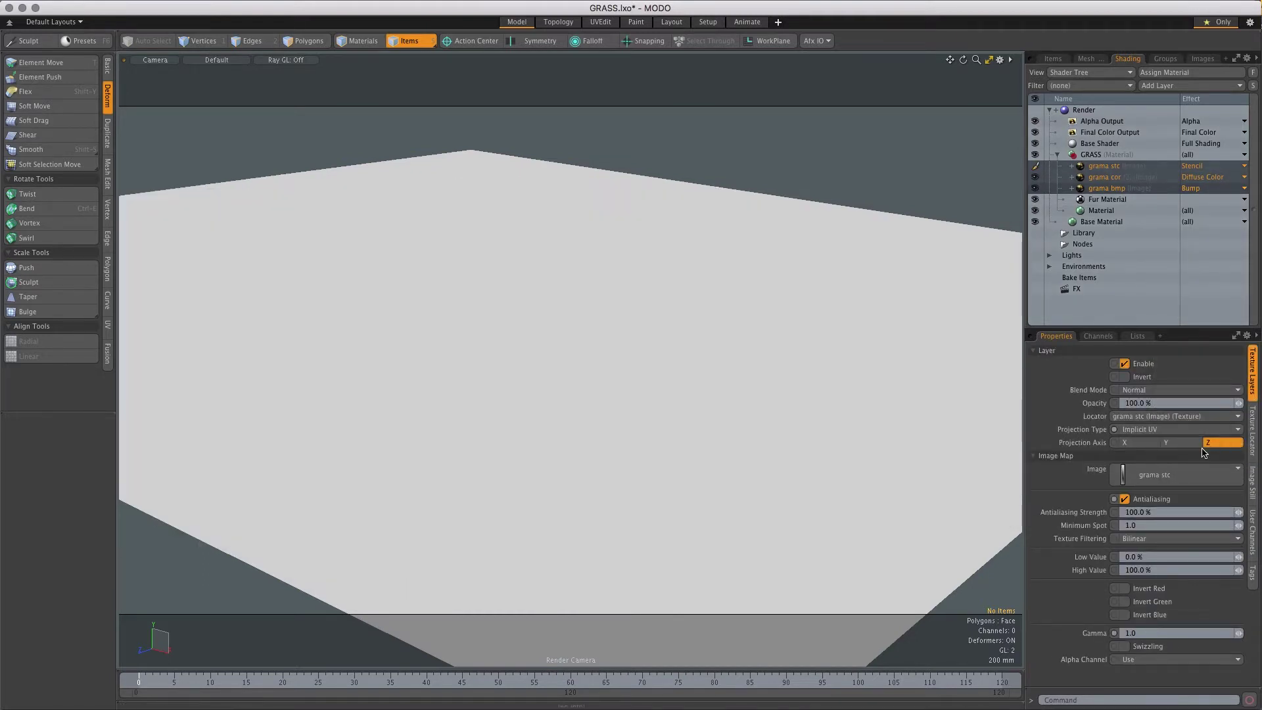
# Preview the render, orbit and zoom in close on the textured grass blades, then select grama cor
pyautogui.click(1066, 111)
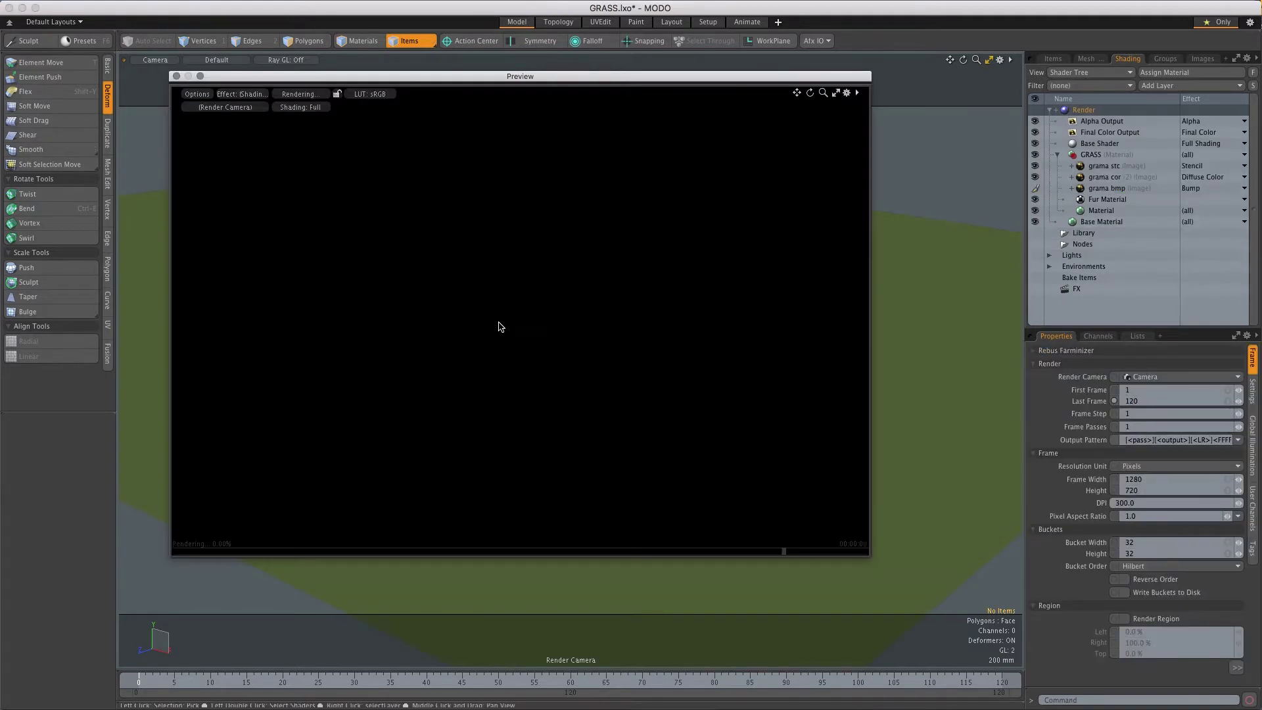
pyautogui.keyDown('alt'); pyautogui.moveTo(513, 387); pyautogui.dragTo(532, 390); pyautogui.keyUp('alt')
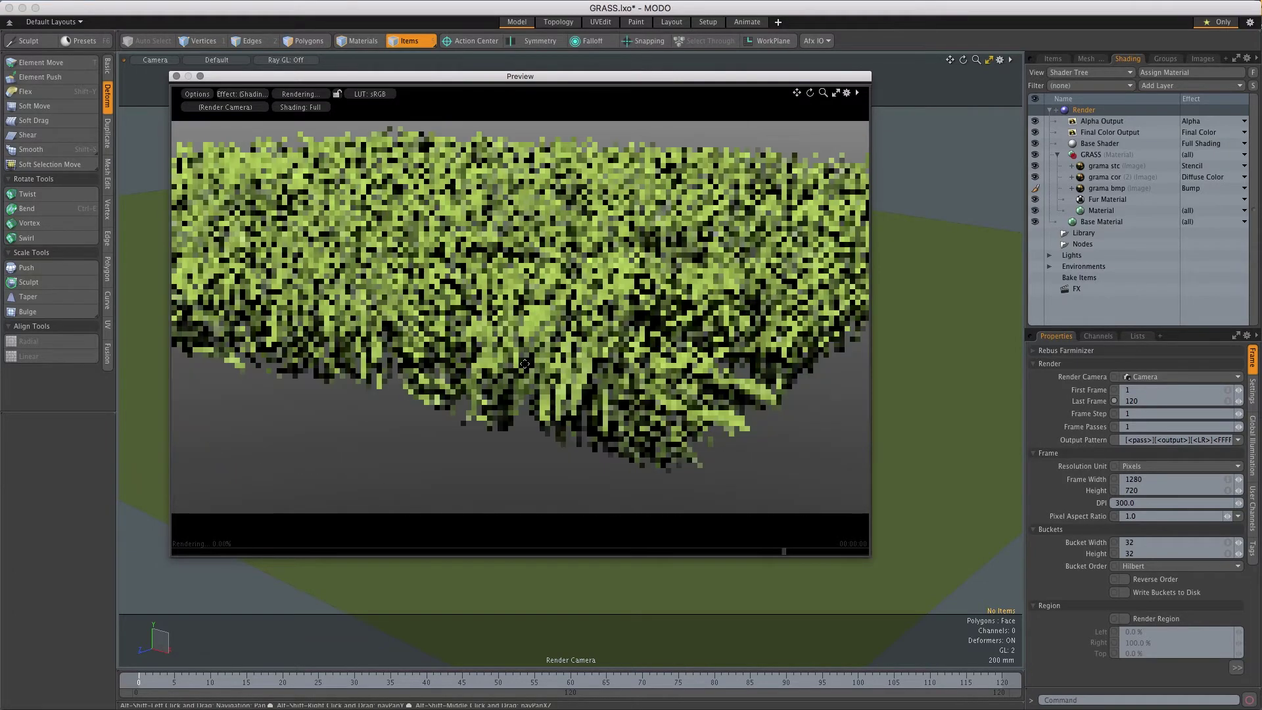
pyautogui.keyDown('ctrl'); pyautogui.keyDown('alt'); pyautogui.moveTo(539, 327); pyautogui.dragTo(680, 289); pyautogui.keyUp('alt'); pyautogui.keyUp('ctrl')
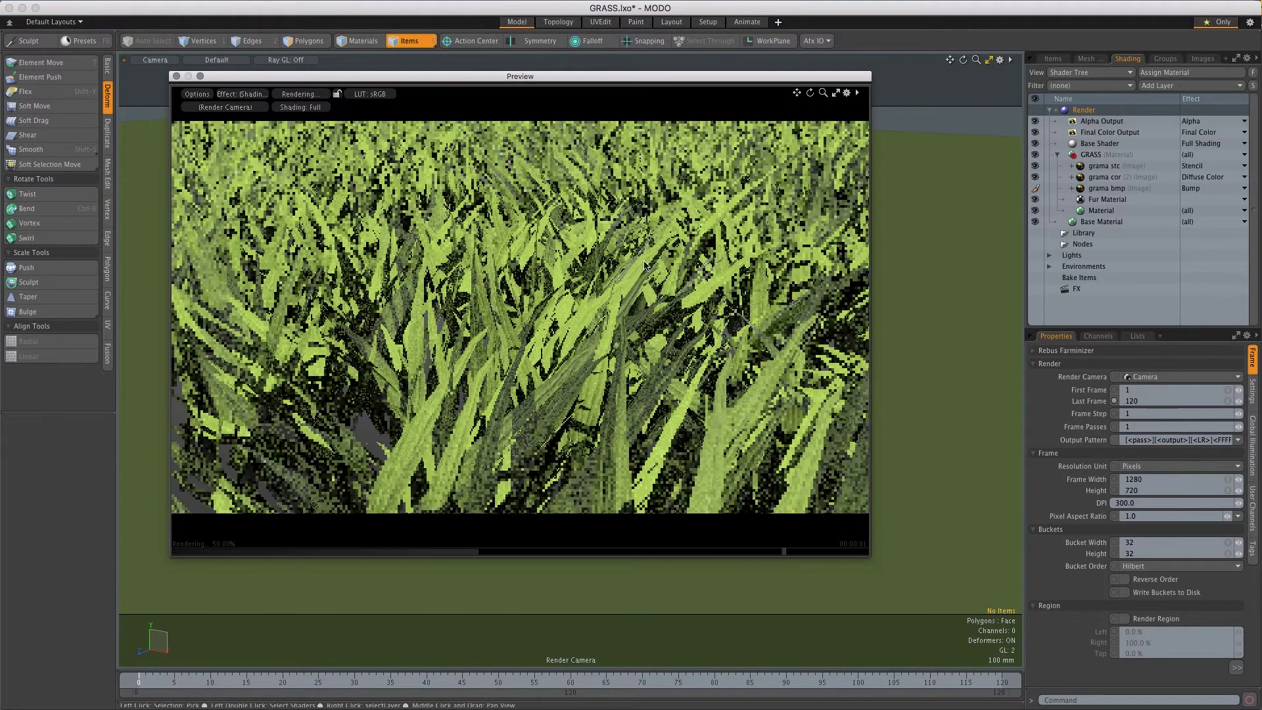
pyautogui.click(1118, 188)
pyautogui.click(1122, 178)
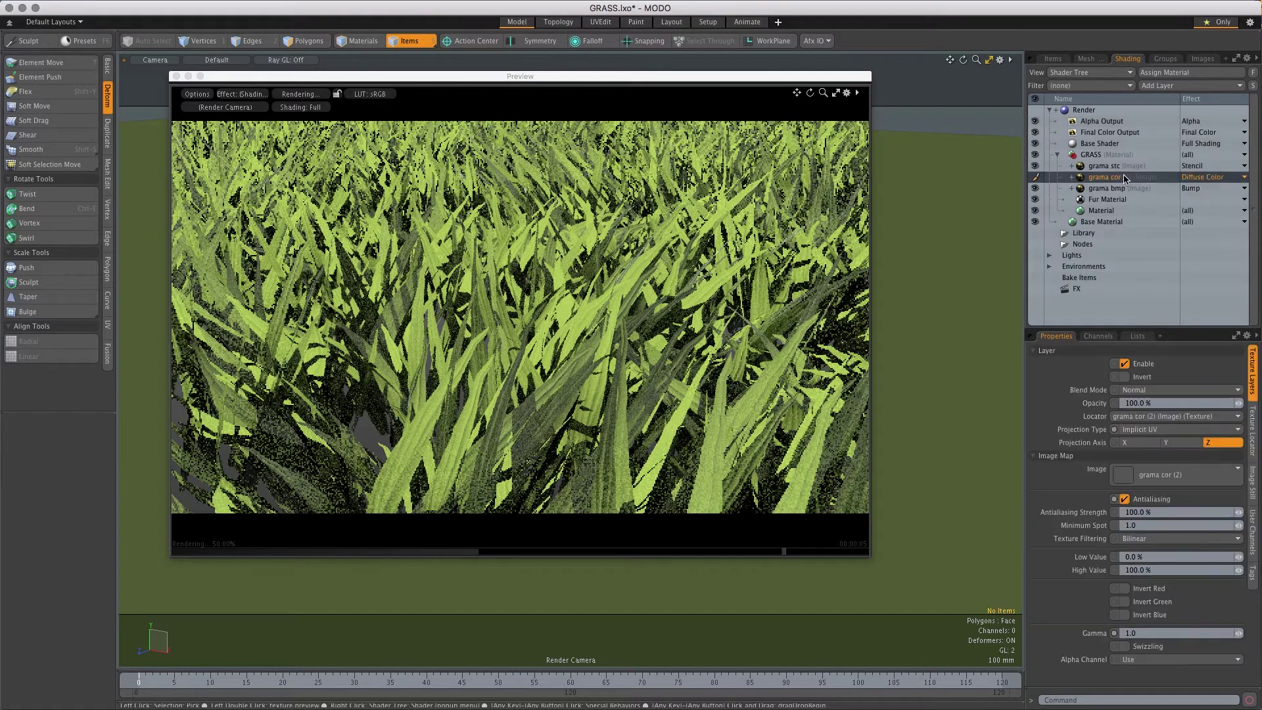
# Duplicate the grama cor layer and make the copy drive Subsurface Color at 50% opacity
pyautogui.rightClick(1124, 183)
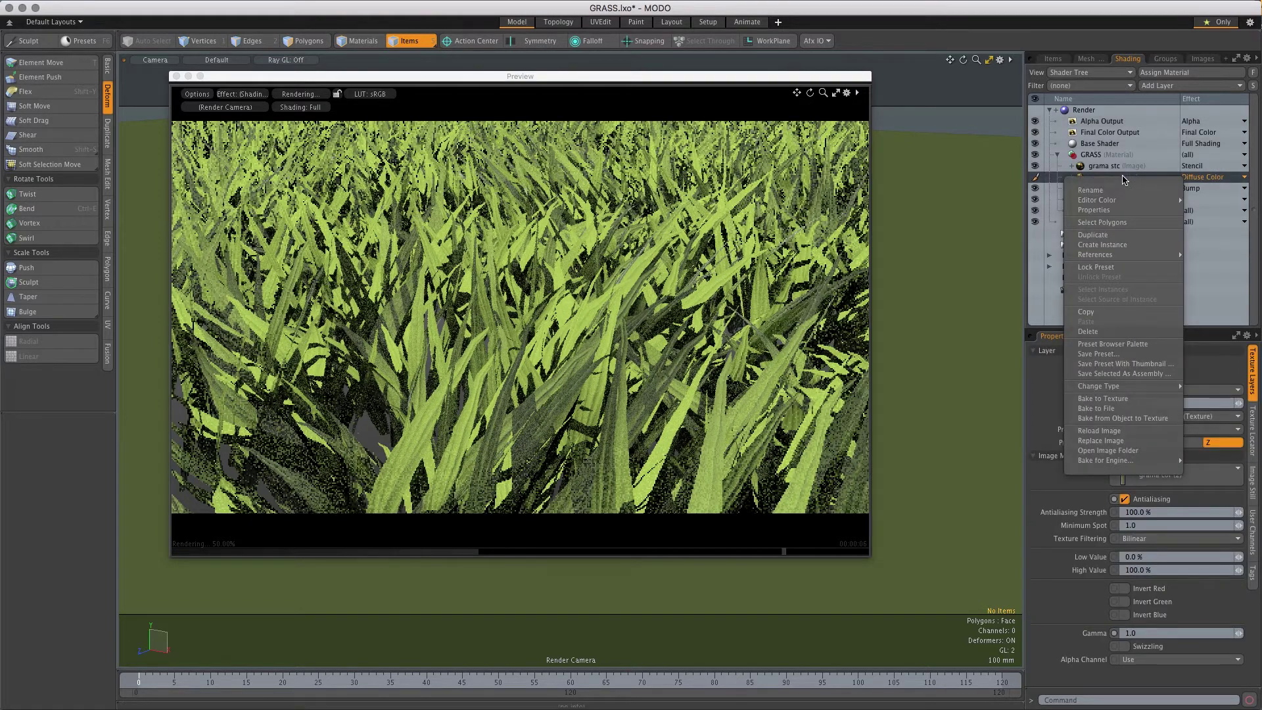
pyautogui.click(1110, 235)
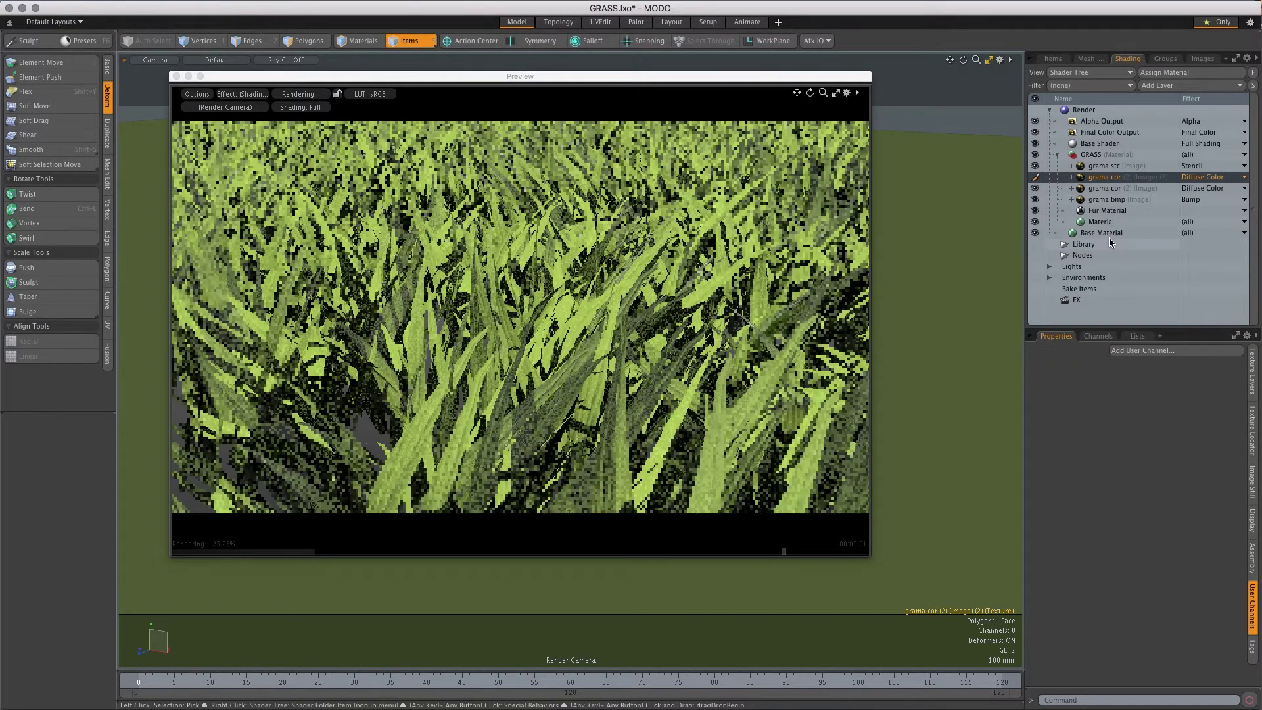
pyautogui.click(1205, 177)
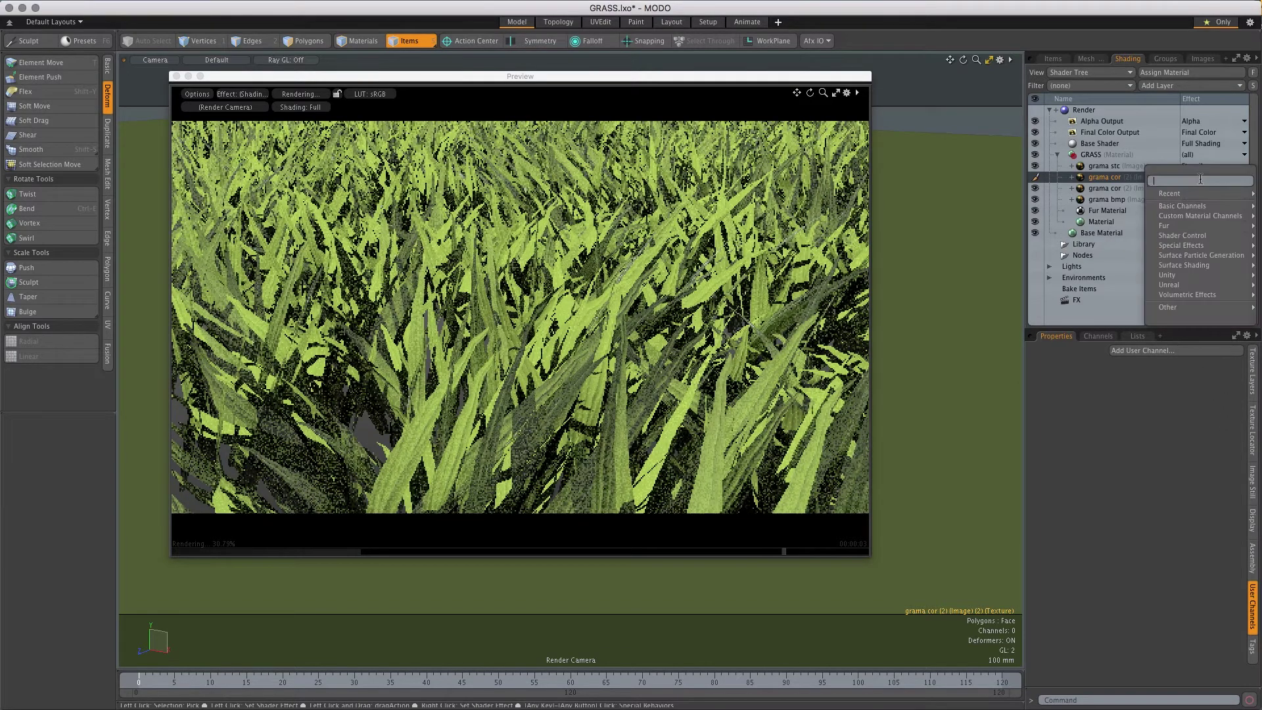
pyautogui.moveTo(1189, 209)
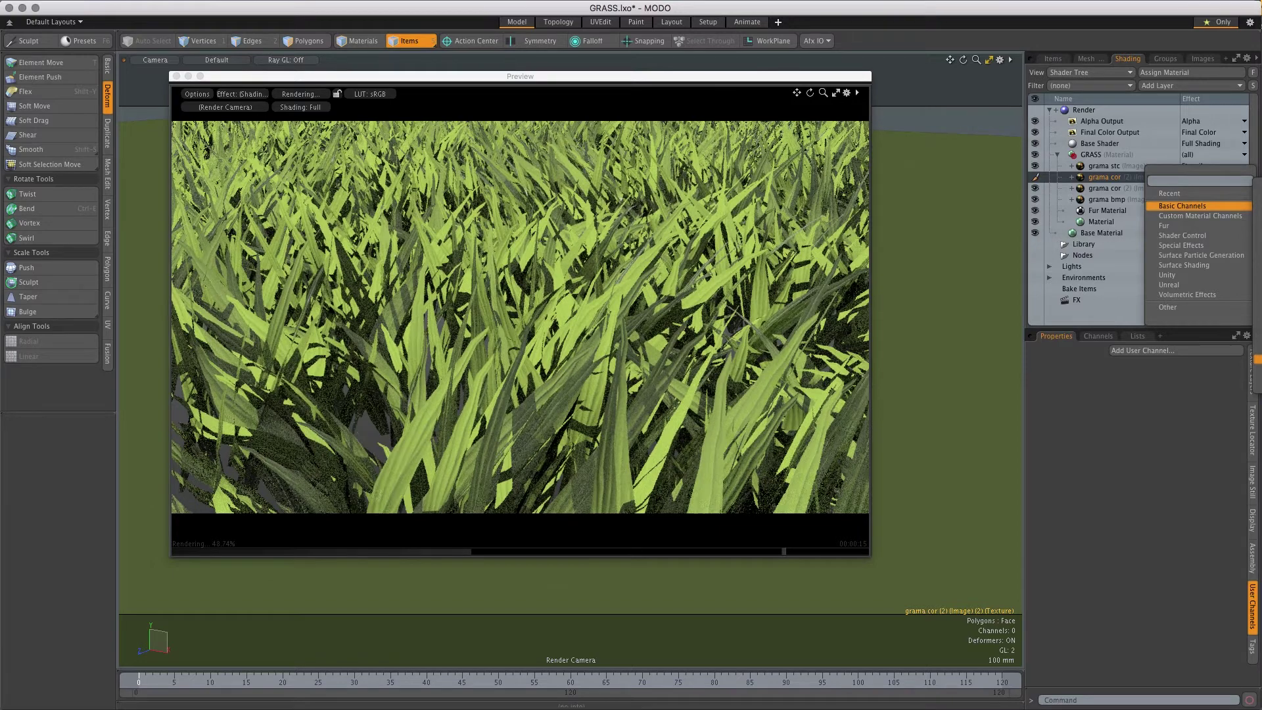
pyautogui.click(1257, 360)
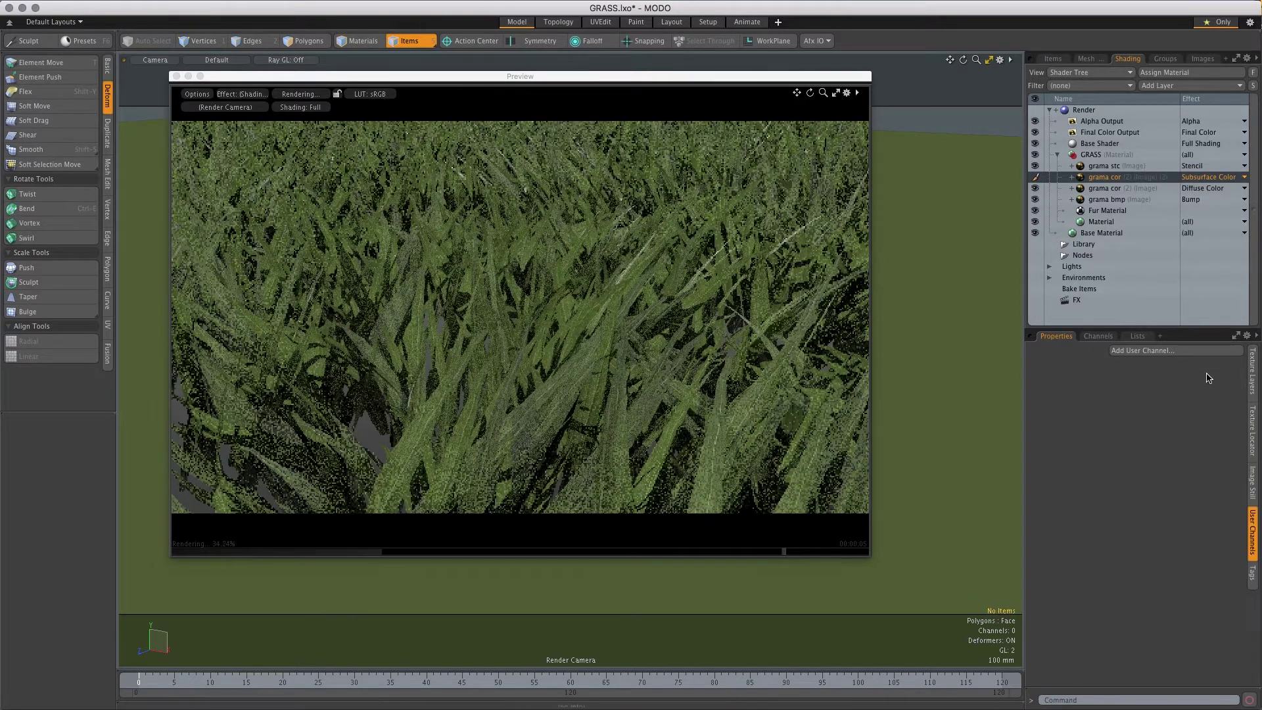
pyautogui.click(1253, 377)
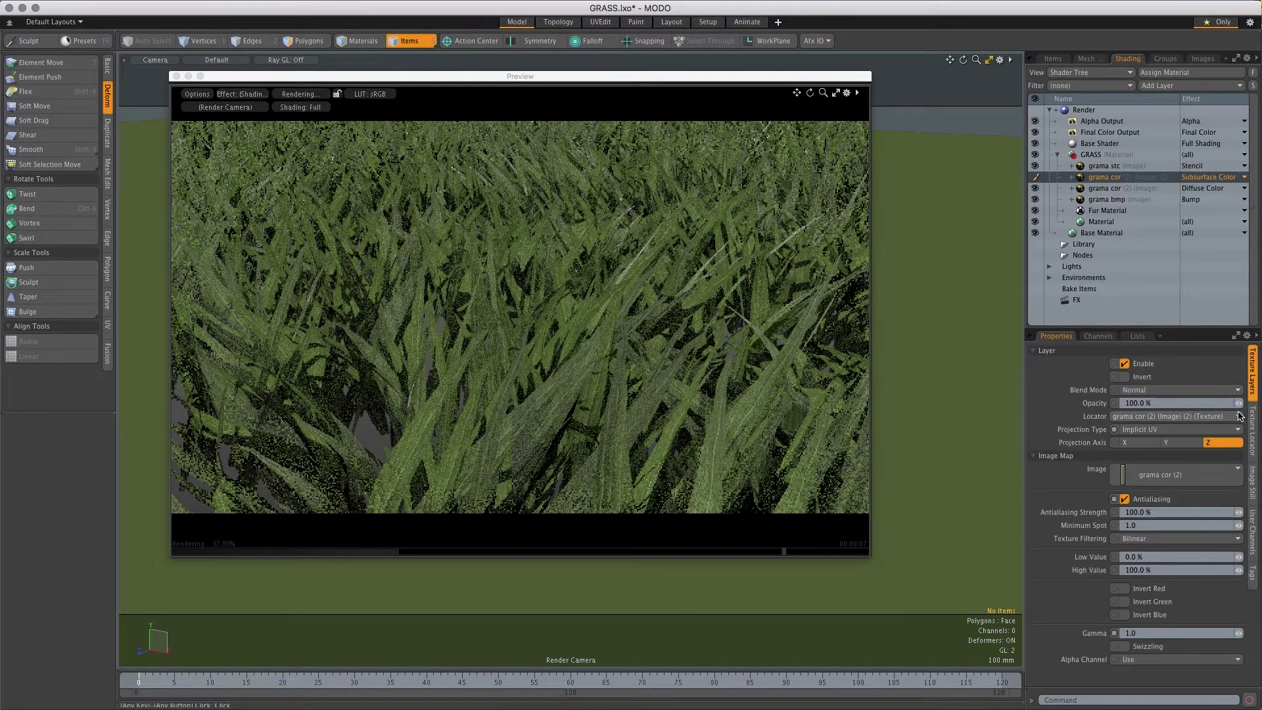
pyautogui.click(1165, 404)
pyautogui.write('50')
pyautogui.press('Return')
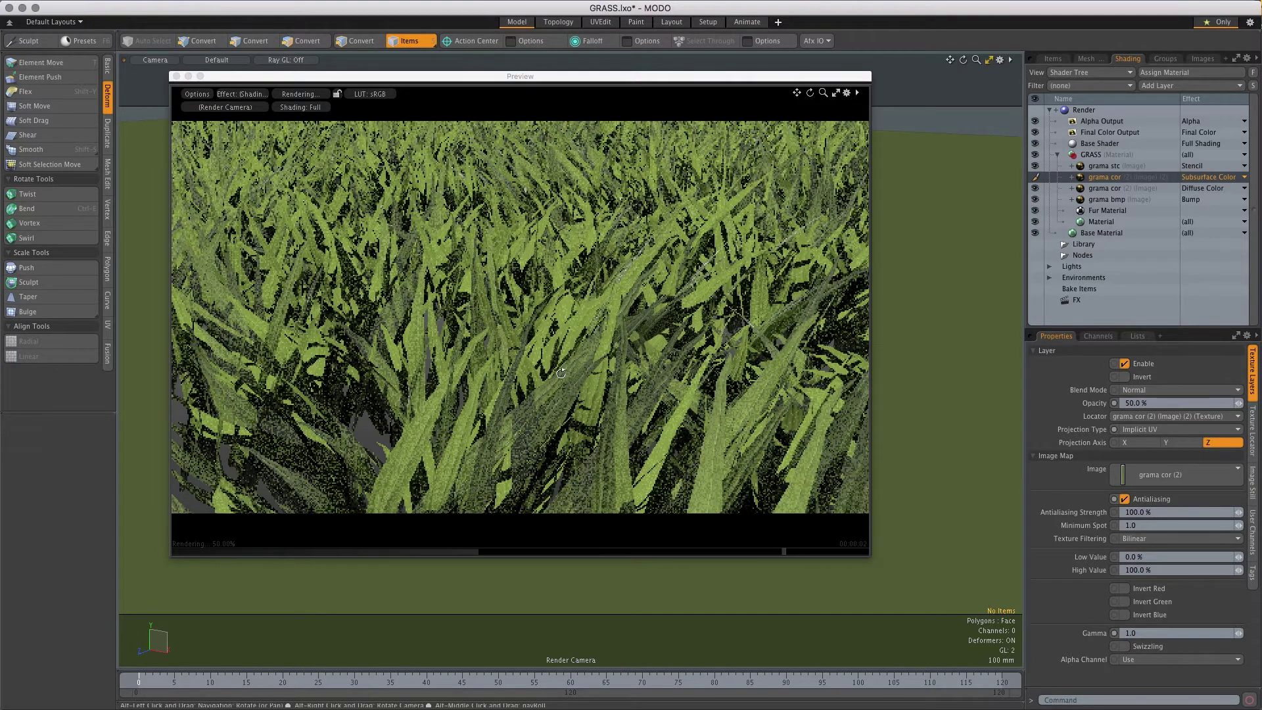
# Orbit and zoom the preview out to view the whole grass patch, then close the preview
pyautogui.keyDown('alt'); pyautogui.moveTo(560, 363); pyautogui.dragTo(516, 348); pyautogui.keyUp('alt')
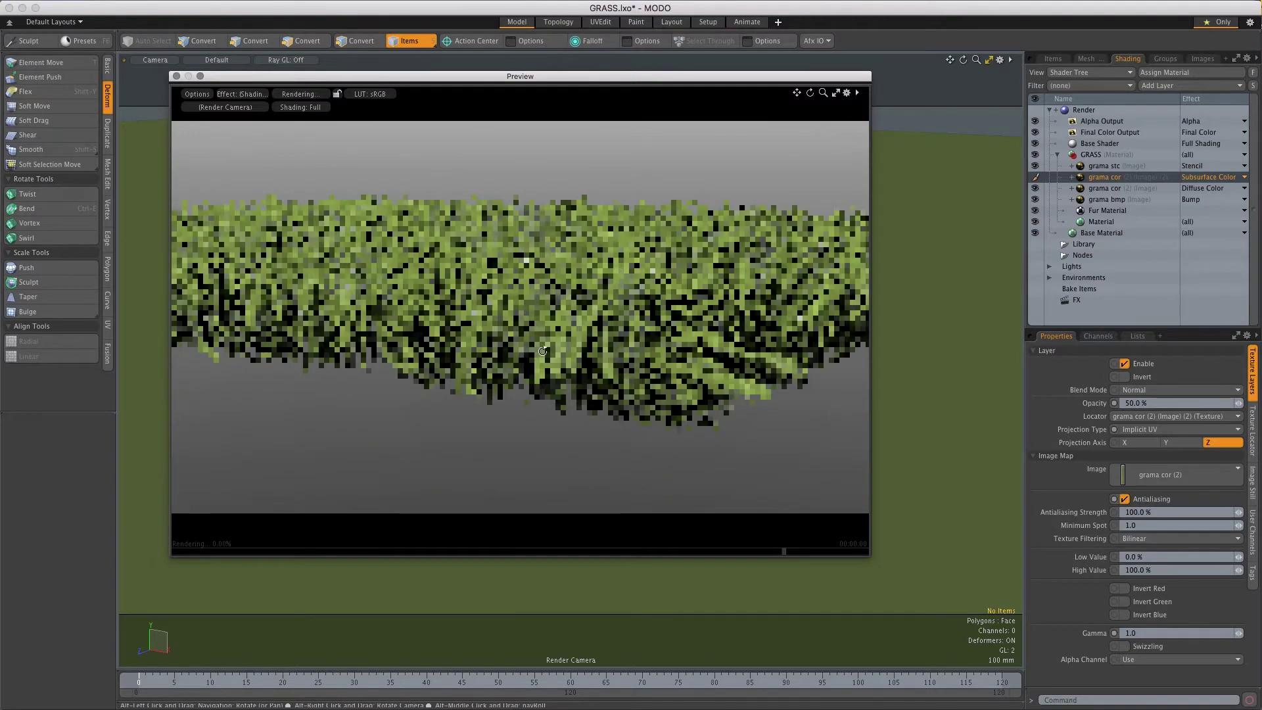
pyautogui.keyDown('alt'); pyautogui.moveTo(612, 350); pyautogui.dragTo(599, 369); pyautogui.keyUp('alt')
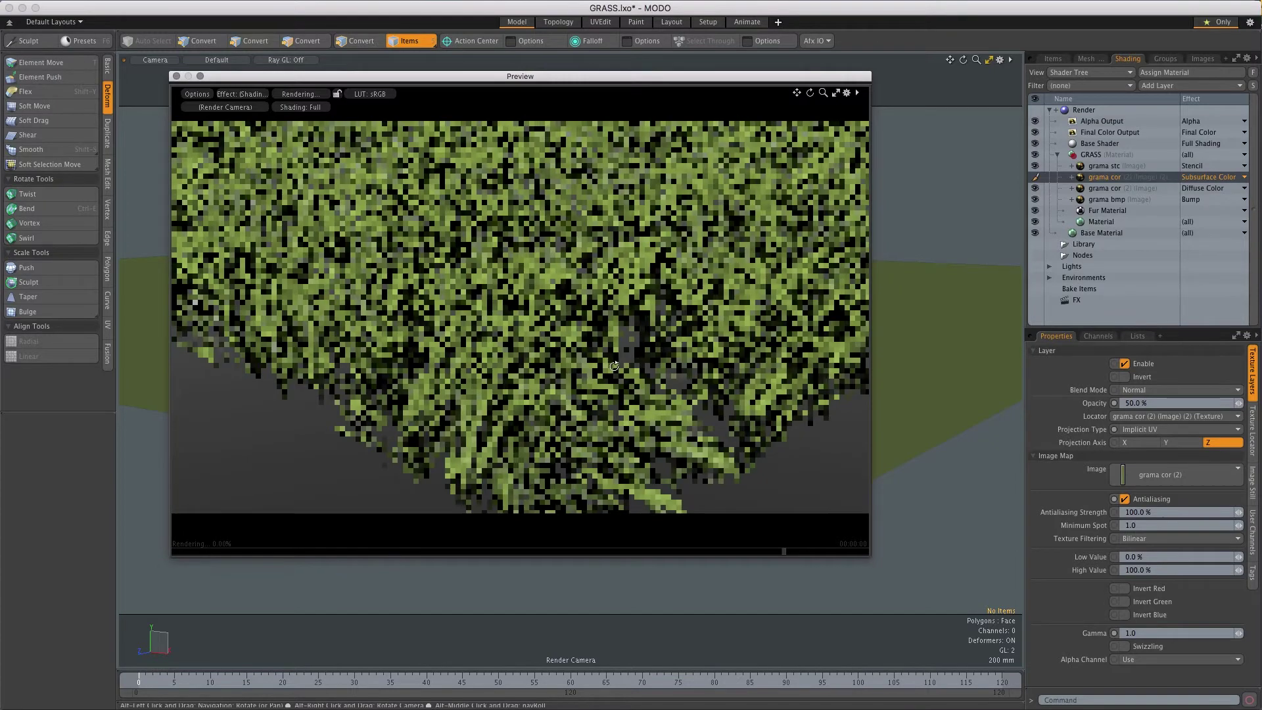
pyautogui.keyDown('ctrl'); pyautogui.keyDown('alt'); pyautogui.moveTo(460, 396); pyautogui.dragTo(532, 441); pyautogui.keyUp('alt'); pyautogui.keyUp('ctrl')
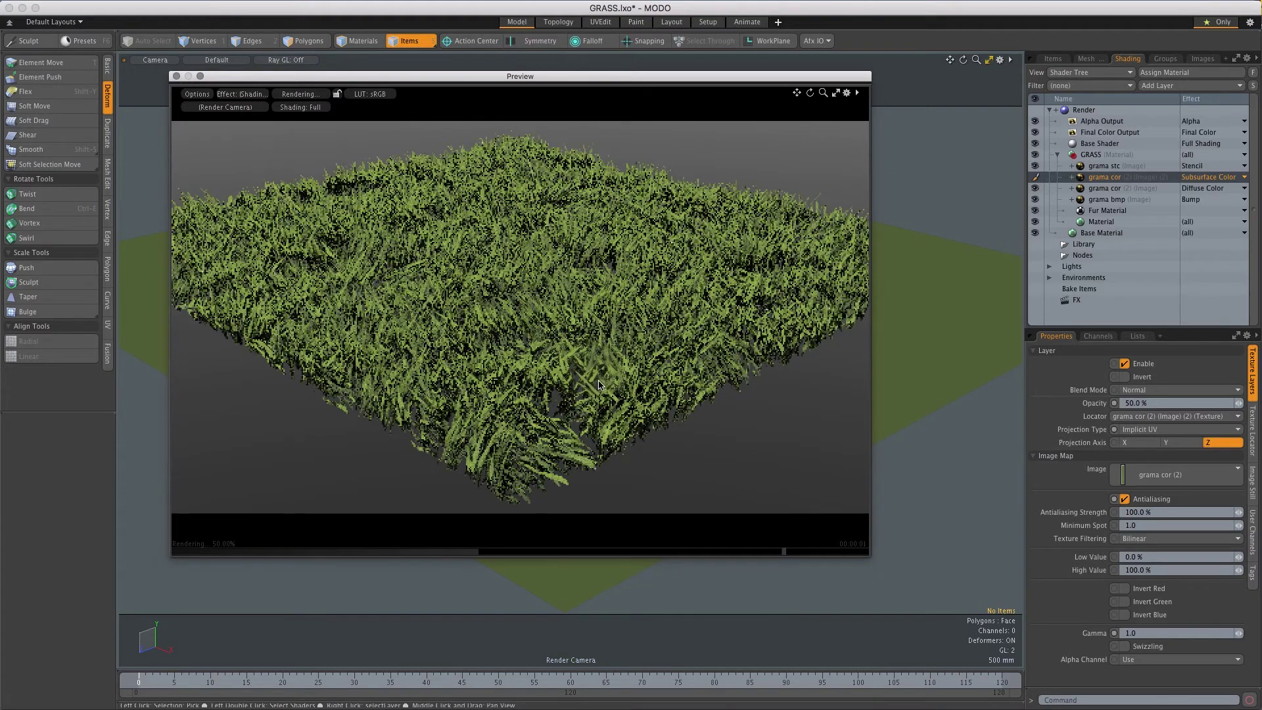
pyautogui.click(178, 76)
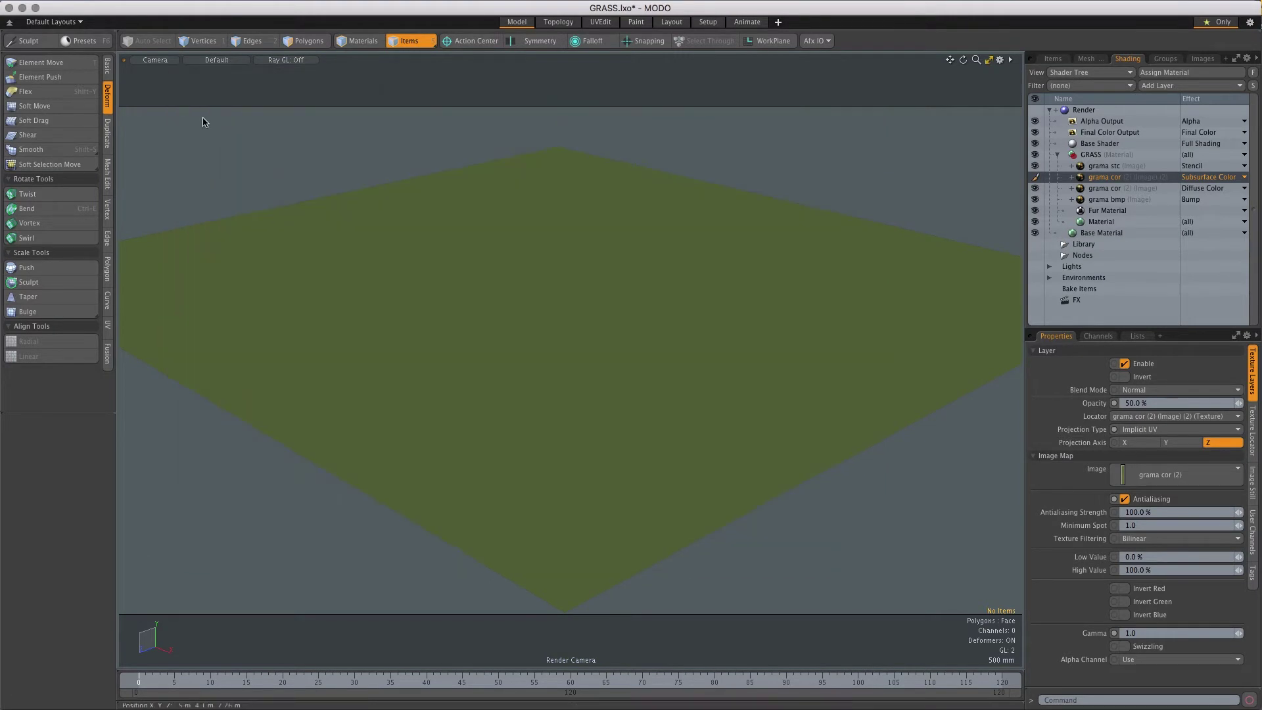
# Render the 1280×720 frame with F9 and reposition the render window on screen
pyautogui.press('F9')
pyautogui.moveTo(602, 55); pyautogui.dragTo(728, 44)
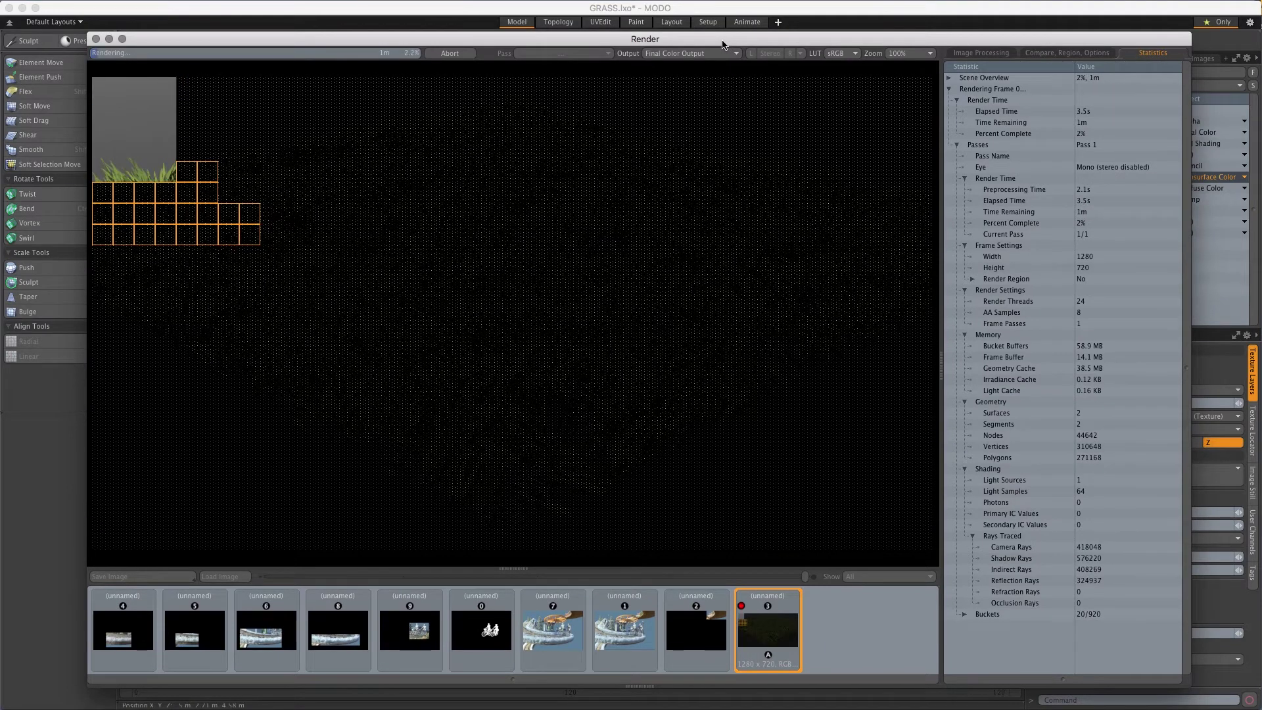